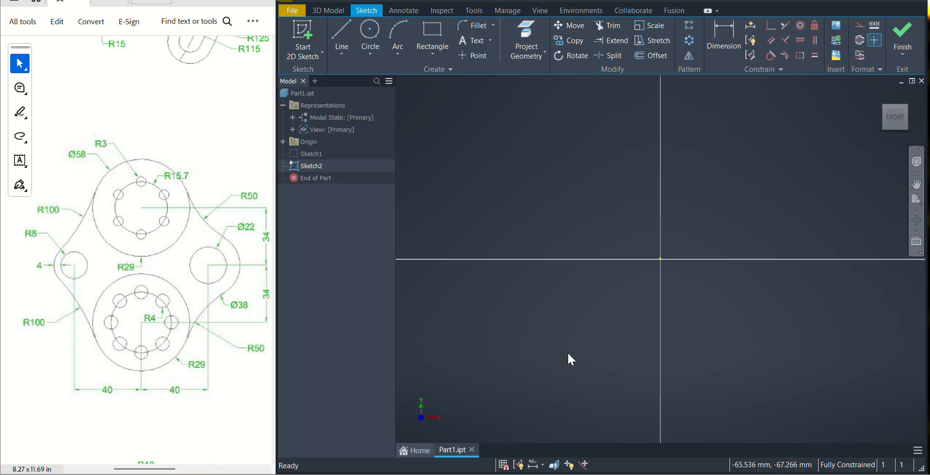
Draw a circle centred on the origin with a diameter of 15.7*2 mm
click(367, 30)
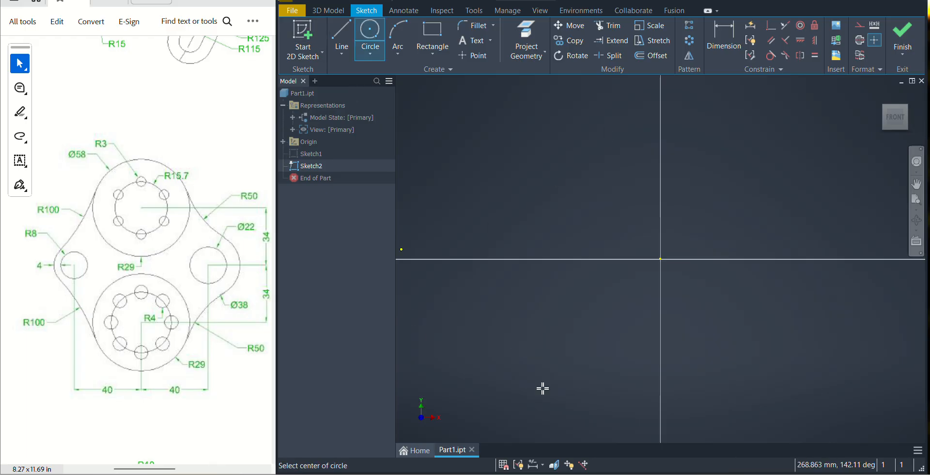
click(660, 259)
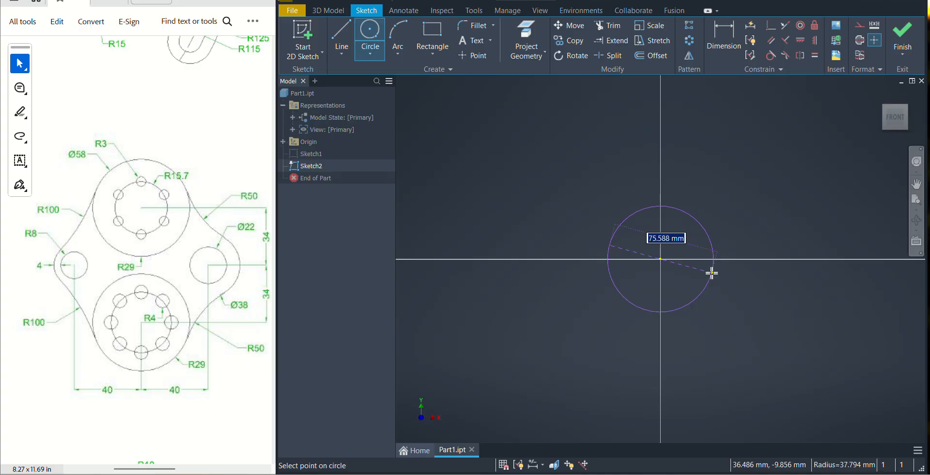
text(15.7*)
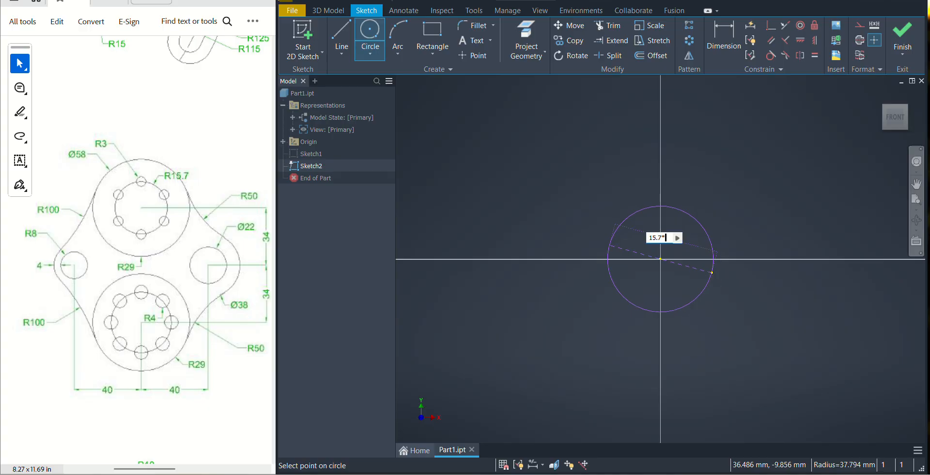
text(2)
key(Return)
Add a concentric outer circle at the origin with a diameter of 29*2 mm
scroll(672, 265, down, 2)
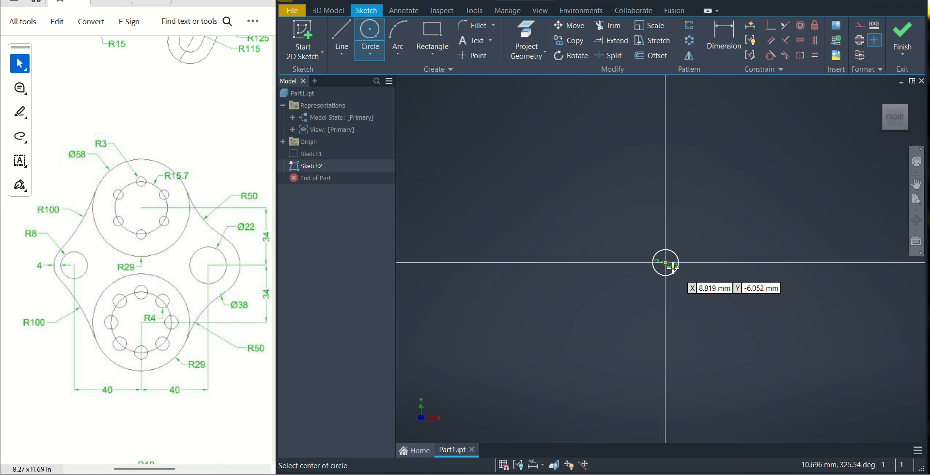
scroll(672, 265, up, 3)
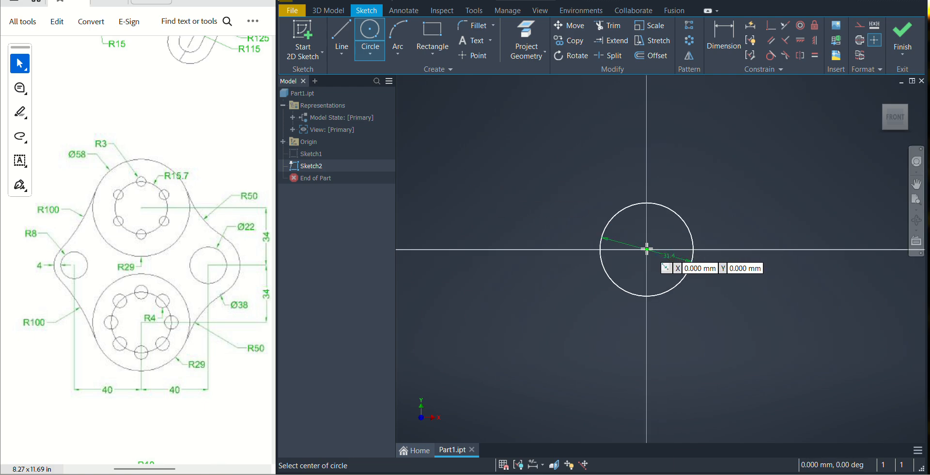
click(647, 249)
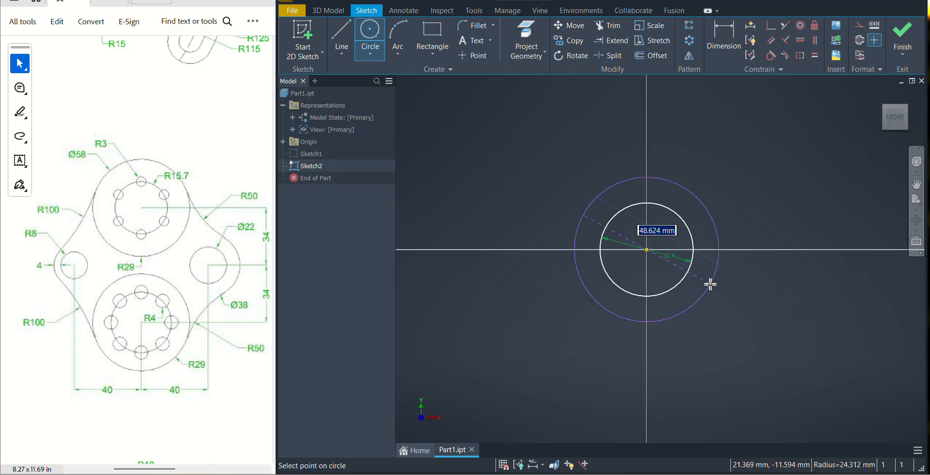
text(29*2)
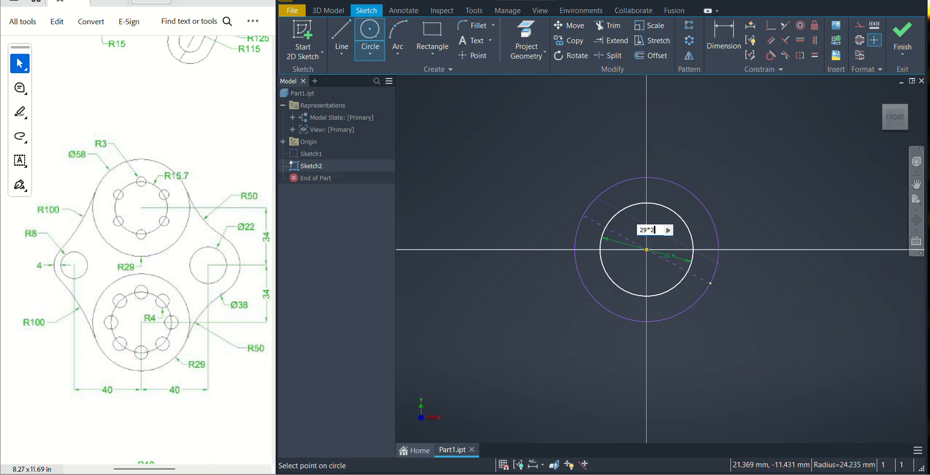
key(Return)
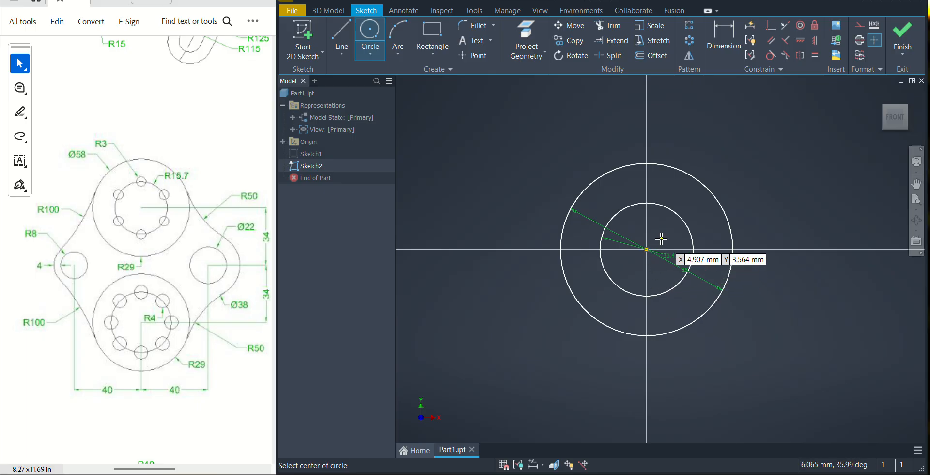
Draw a circle with a diameter of 15.7*2 mm, centred on the vertical axis above the two origin circles
scroll(658, 213, up, 3)
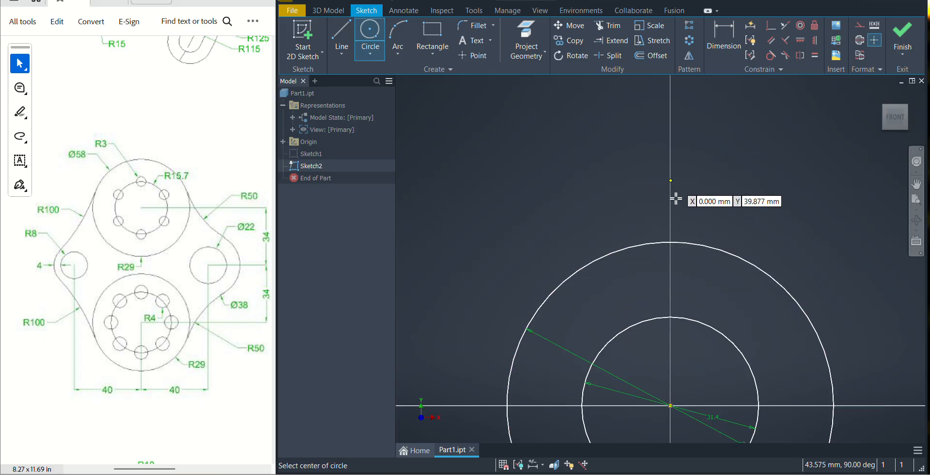
scroll(677, 202, down, 3)
middle_drag(685, 168, 670, 247)
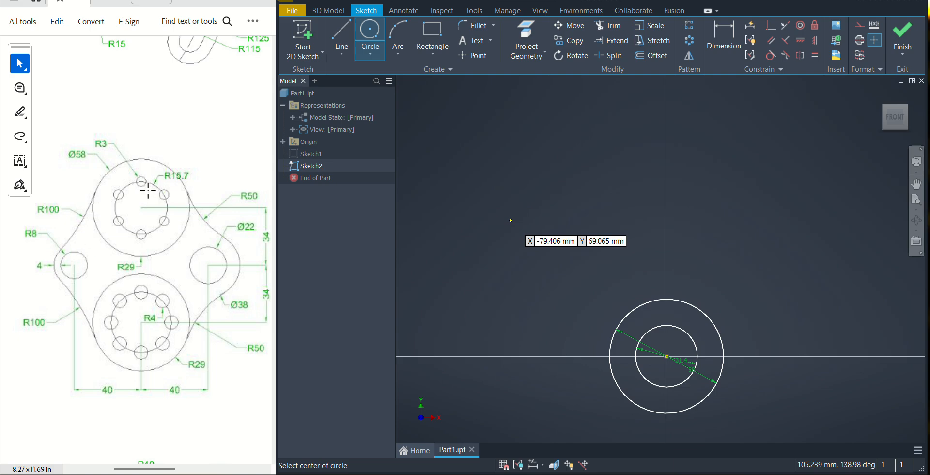
click(666, 225)
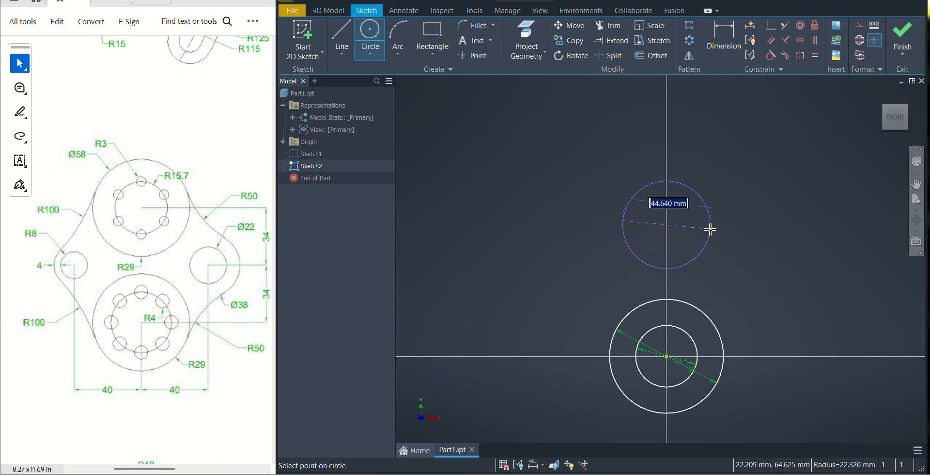
text(15.7)
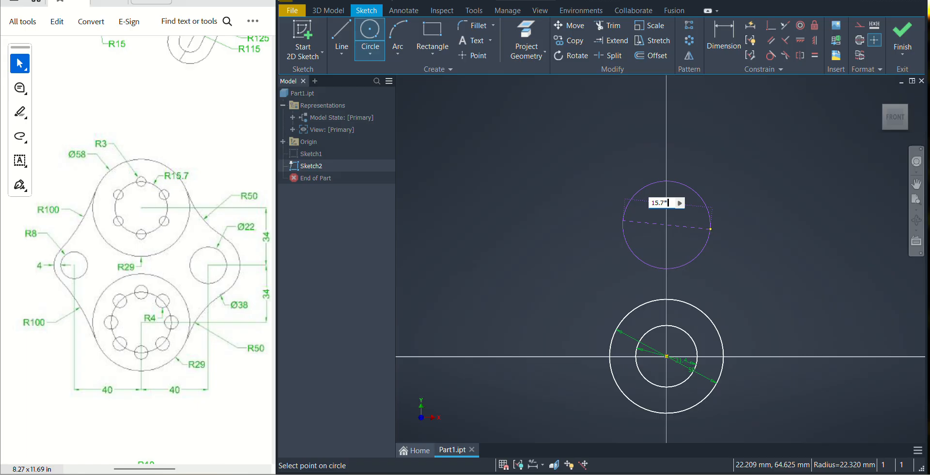
text(*2)
key(Return)
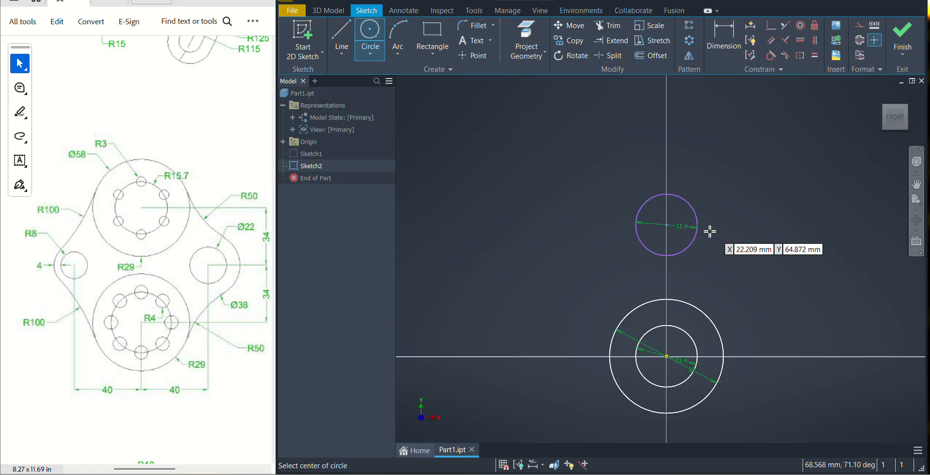
Add a concentric outer circle with a diameter of 29*2 mm around the upper circle
click(667, 225)
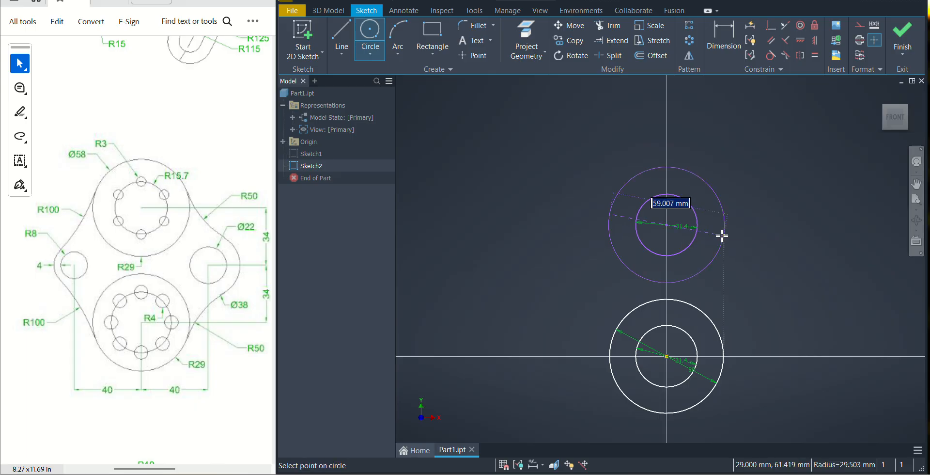
text(29*2)
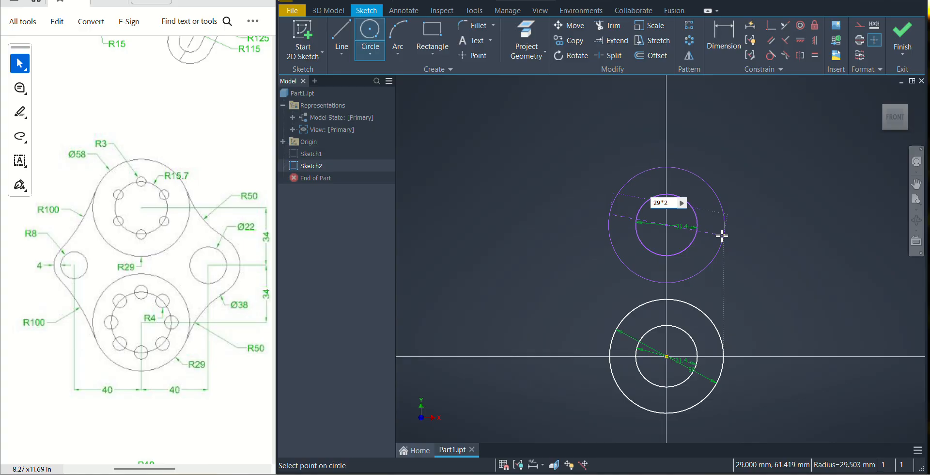
key(Return)
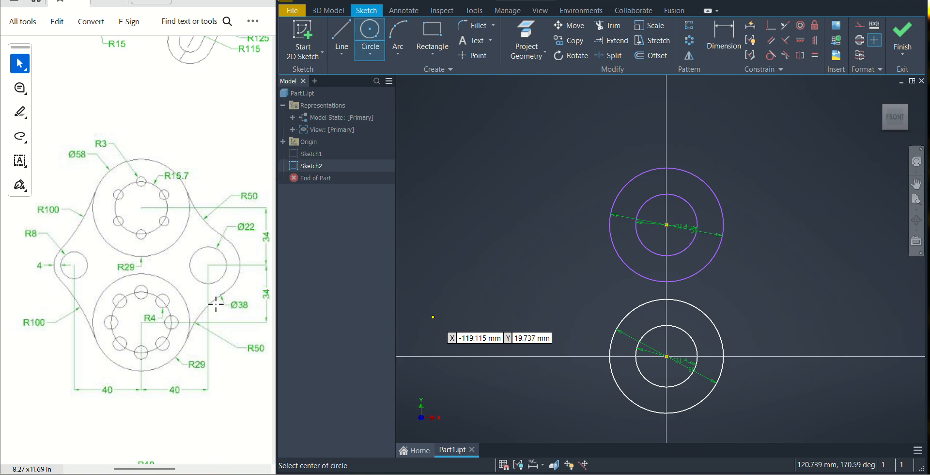
Draw a 22 mm diameter circle centred about 67 mm right of and 34 mm above the origin
click(359, 31)
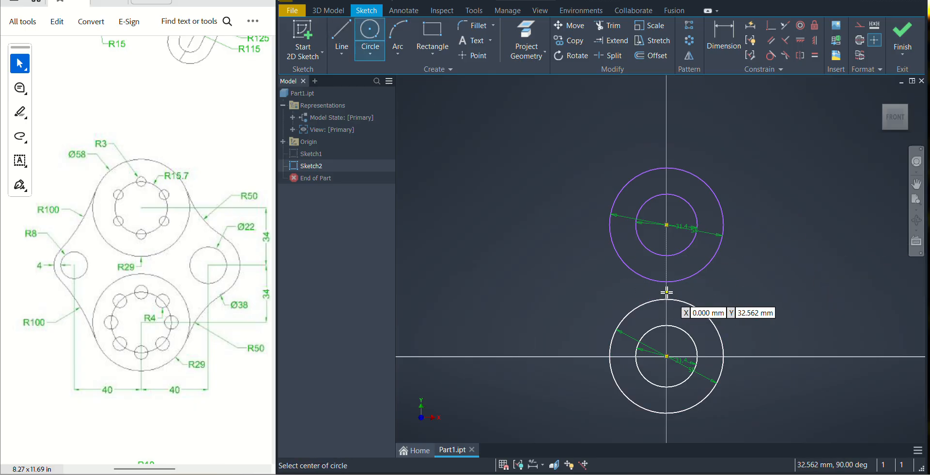
click(798, 289)
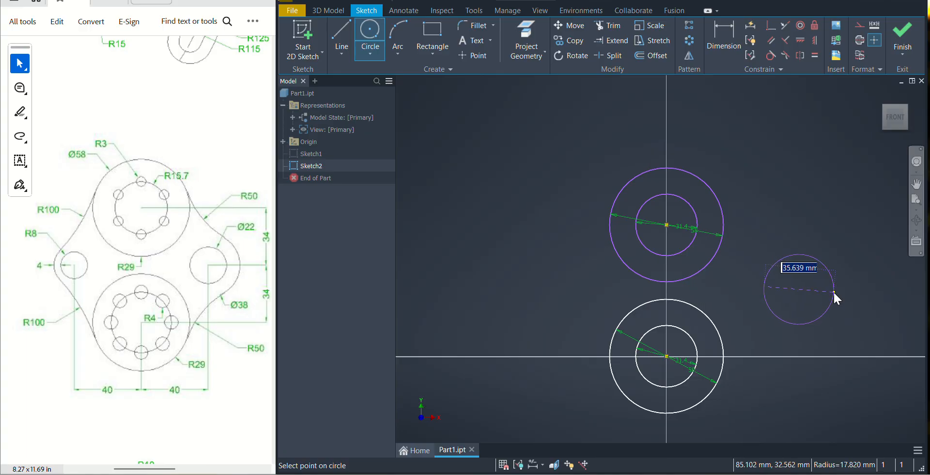
text(22)
key(Return)
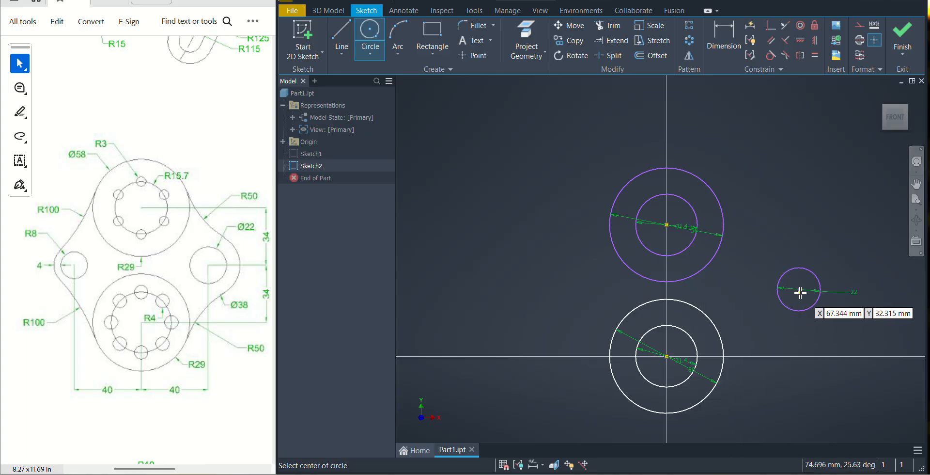
Dimension the vertical distance from the horizontal axis to the 22 mm circle's centre as 34 mm
click(725, 35)
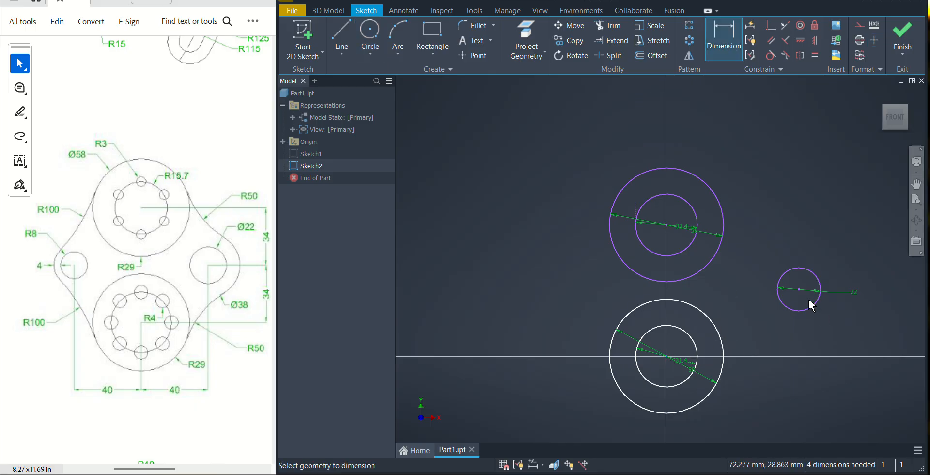
click(800, 290)
click(805, 357)
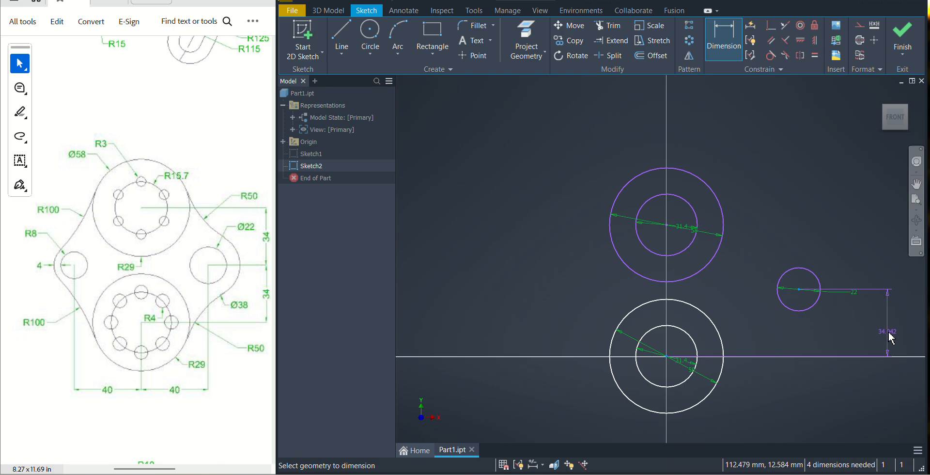
click(887, 331)
text(34)
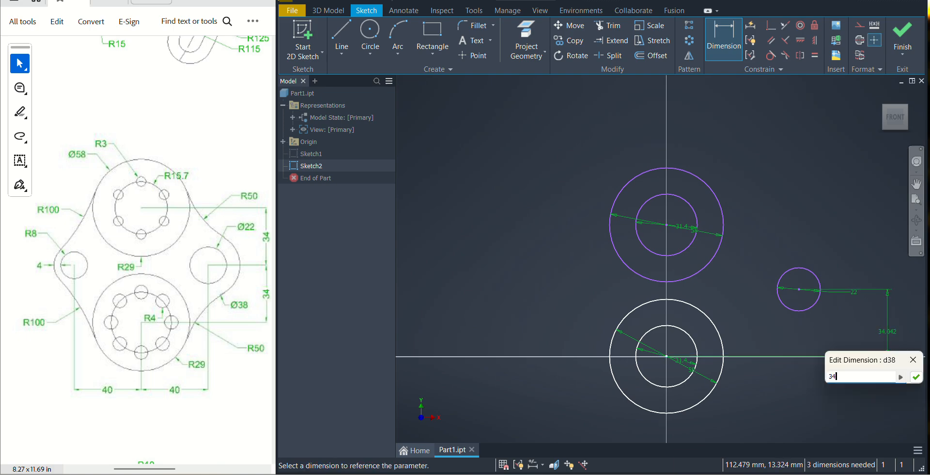
key(Return)
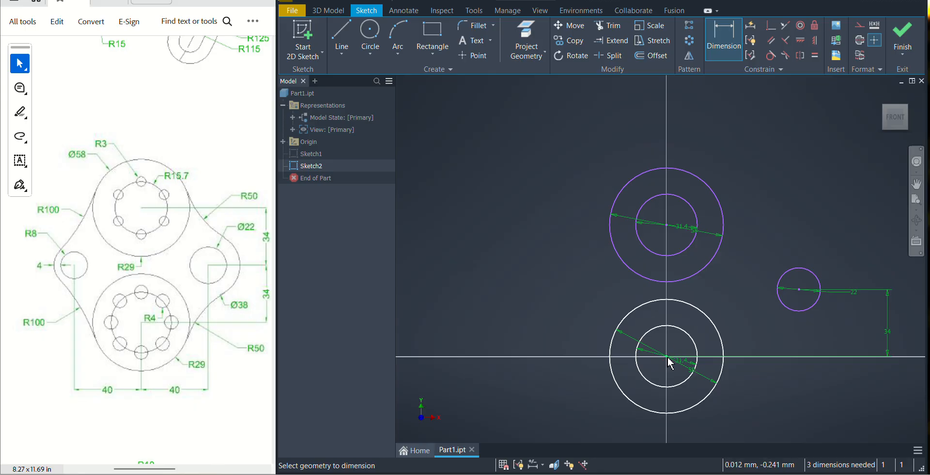
Dimension the horizontal distance from the origin to the 22 mm circle's centre as 40 mm
click(799, 288)
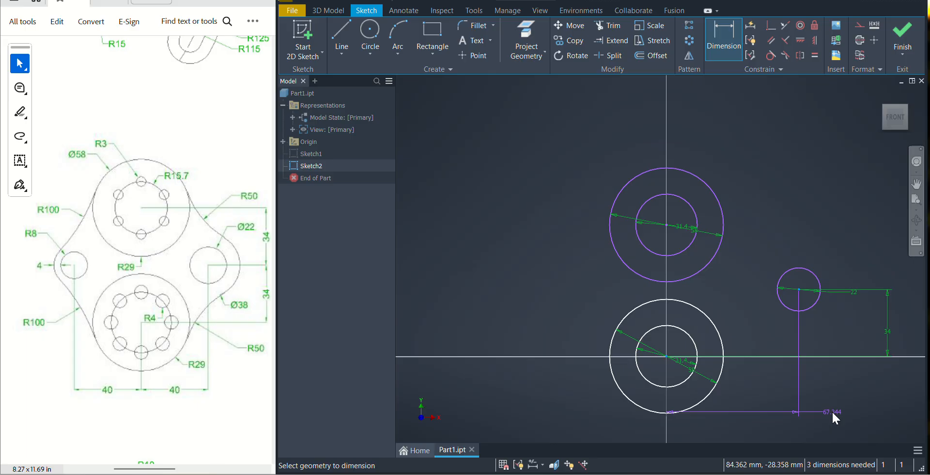
click(832, 410)
text(40)
key(Return)
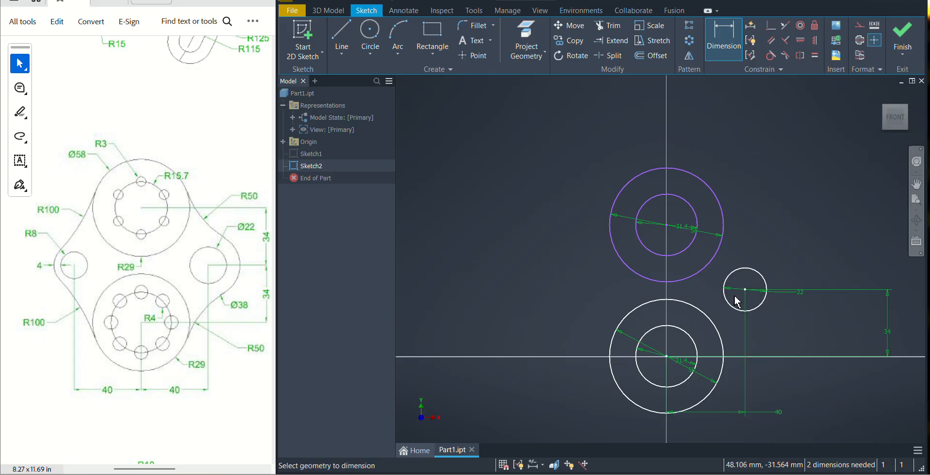
Draw a 16 mm diameter circle about 59 mm left of the vertical axis, level with the 22 mm circle's centre
click(370, 28)
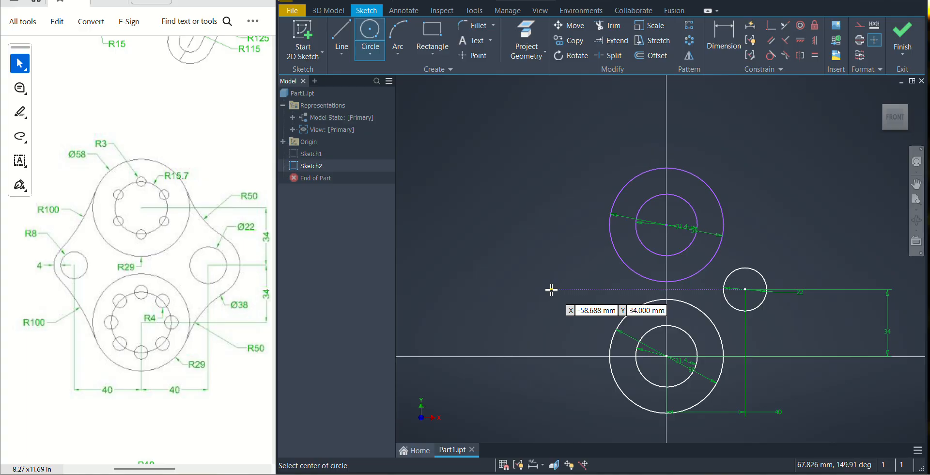
click(551, 290)
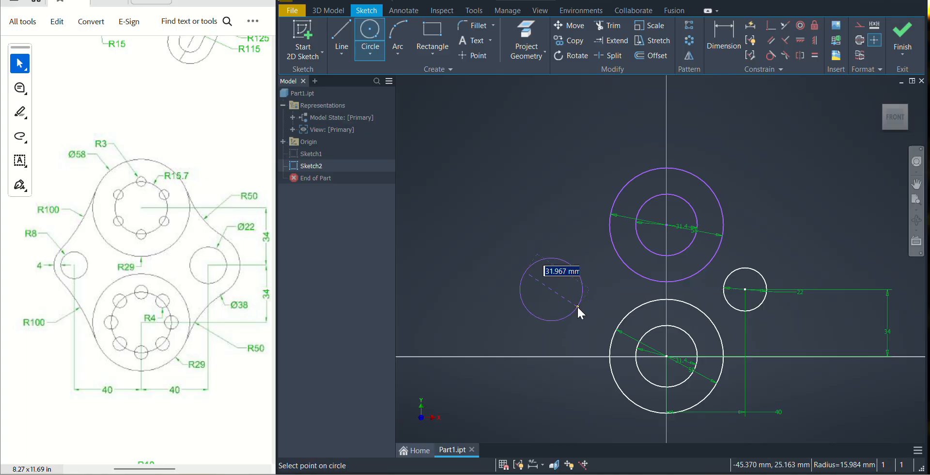
text(16)
key(Return)
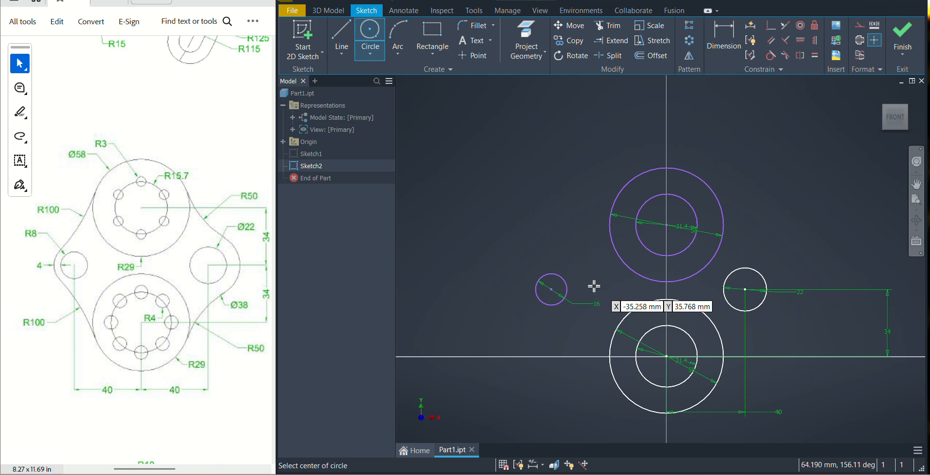
Dimension the horizontal distance from the origin to the 16 mm circle's centre as 40 mm
click(723, 39)
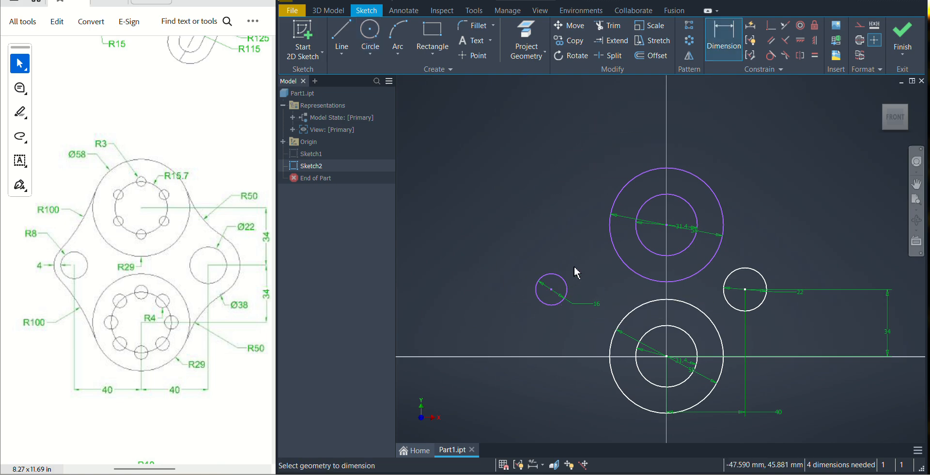
click(666, 357)
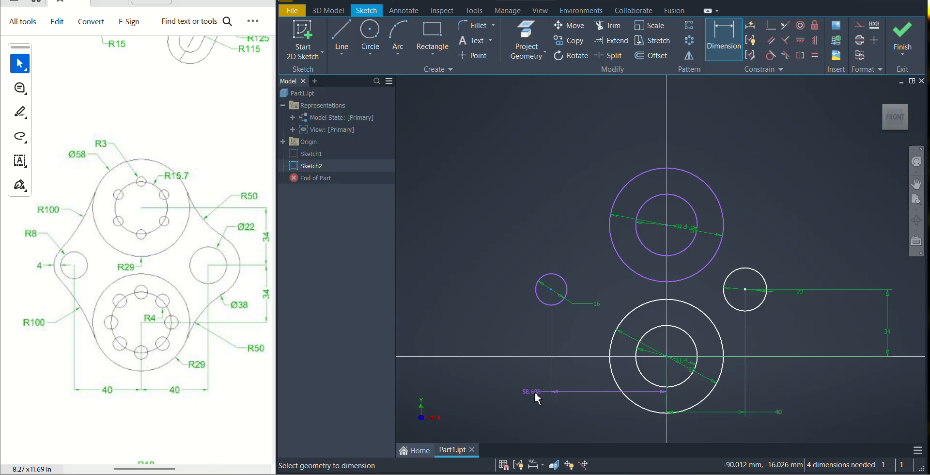
click(596, 424)
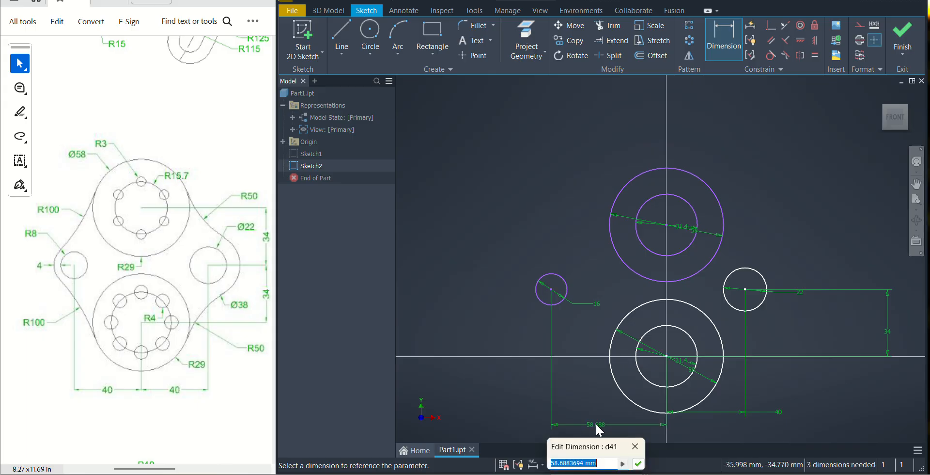
text(40)
key(Return)
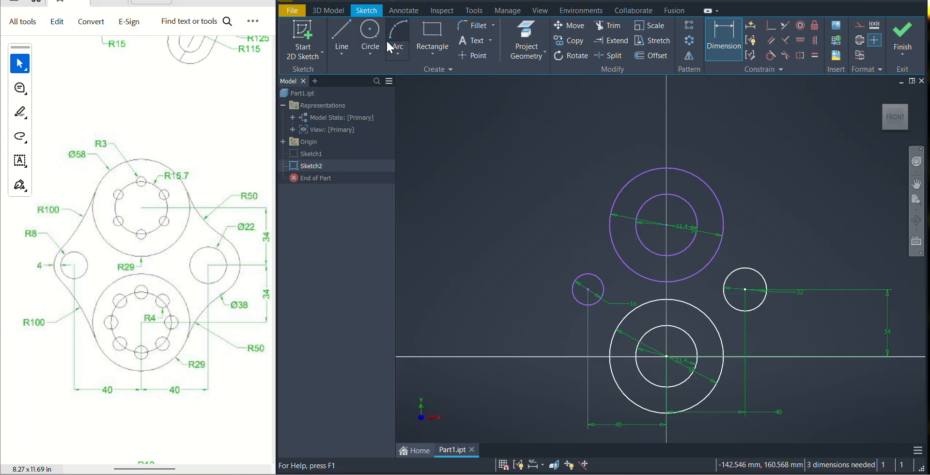
Add a concentric 24 mm diameter circle around the 16 mm circle
click(369, 39)
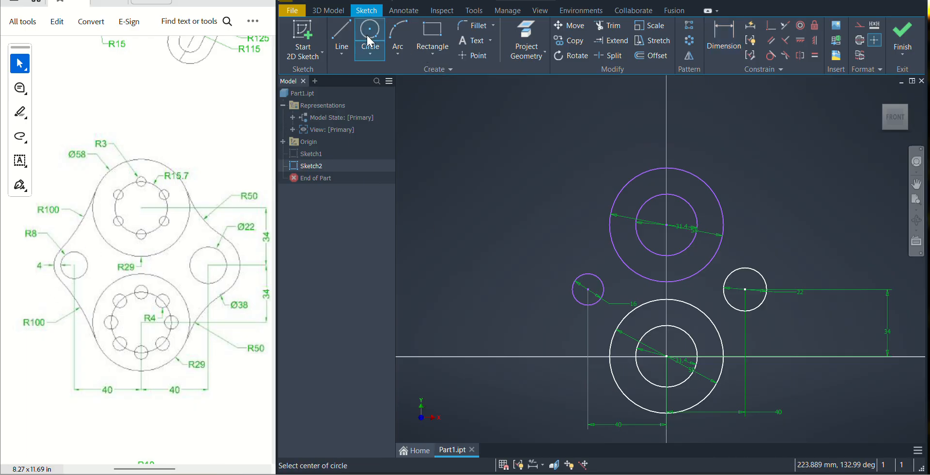
click(588, 289)
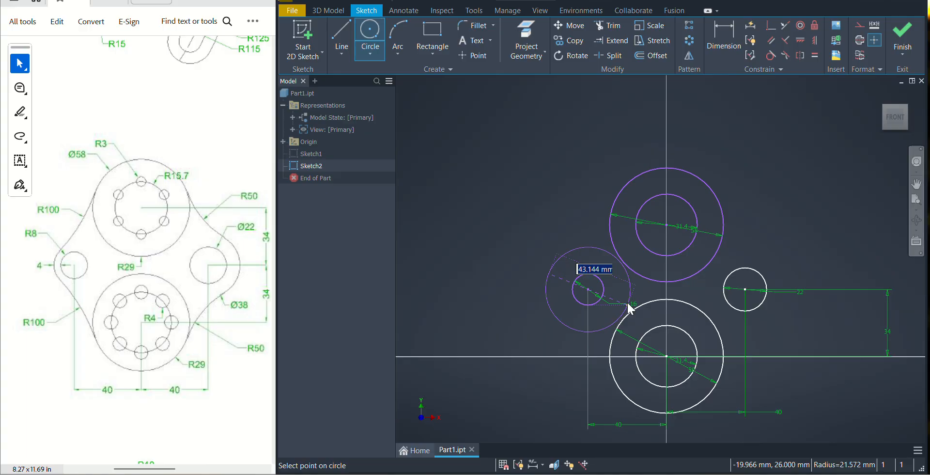
text(24)
key(Return)
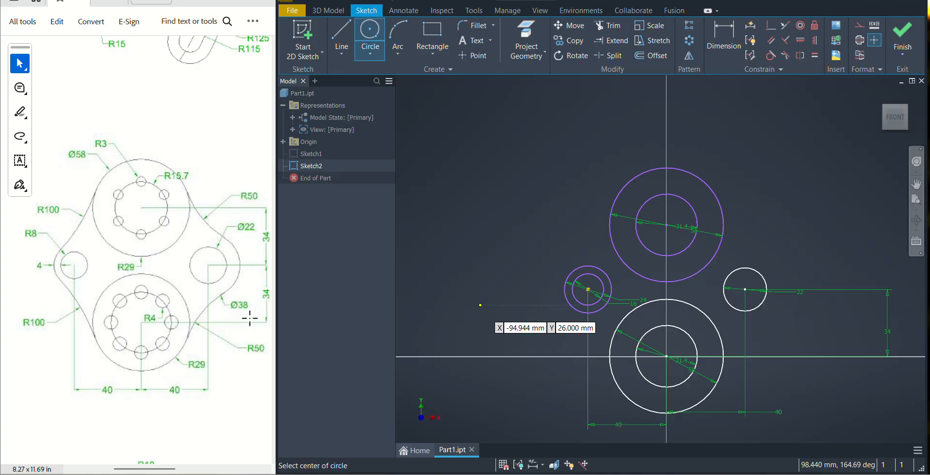
Add a concentric 38 mm diameter circle around the 22 mm circle
click(745, 289)
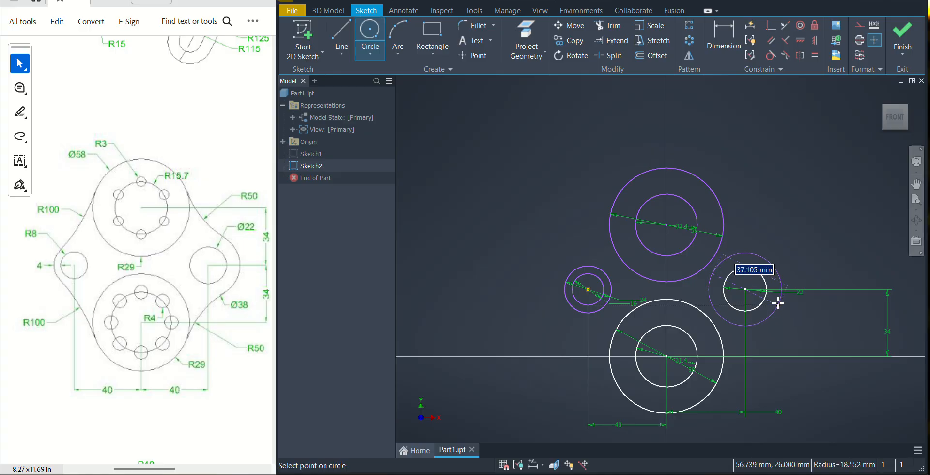
text(38)
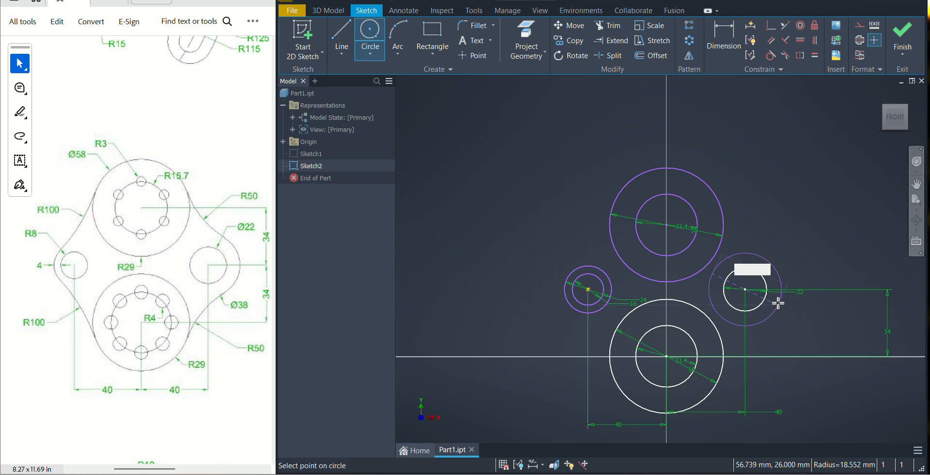
key(Return)
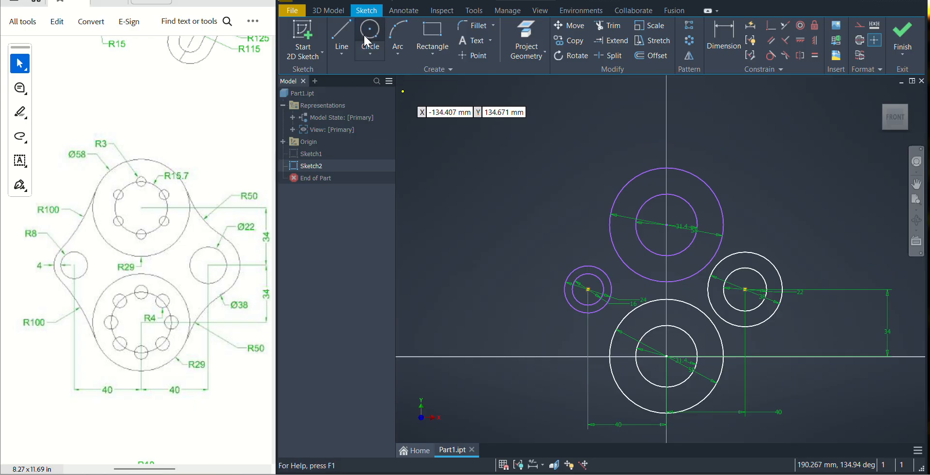
Draw a 100 mm radius arc from the left side of the upper 58 mm circle to the top of the 24 mm circle
click(396, 29)
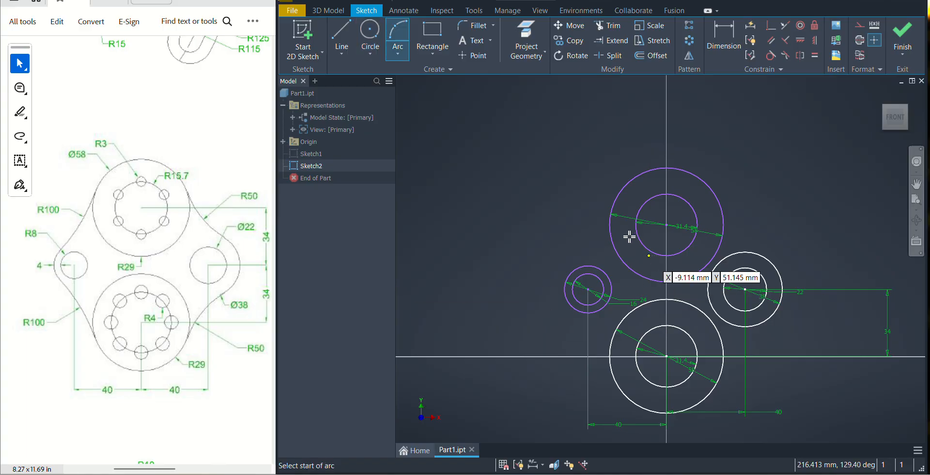
click(610, 211)
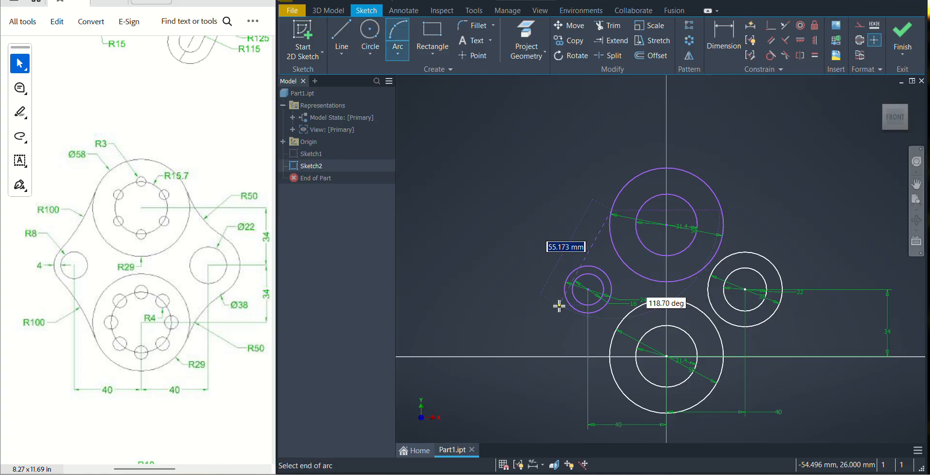
click(585, 266)
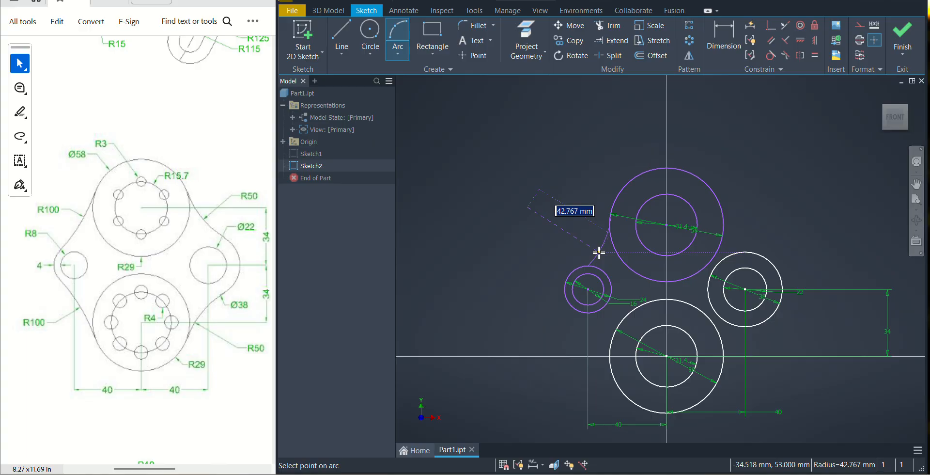
text(100)
key(Return)
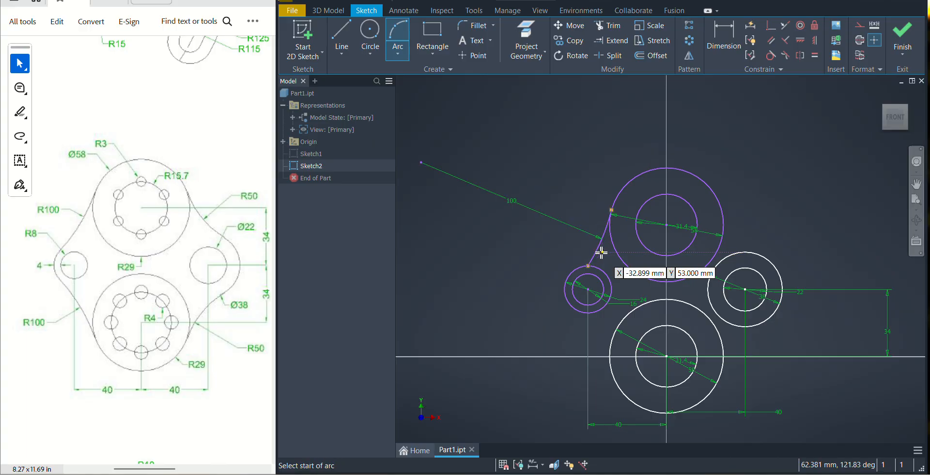
Draw a 50 mm radius arc from the right side of the upper 58 mm circle to the top of the 38 mm circle
click(724, 225)
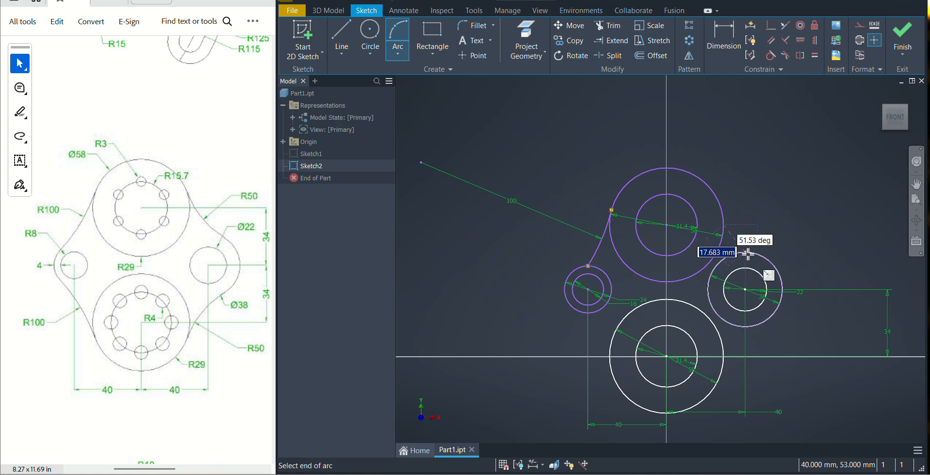
click(748, 252)
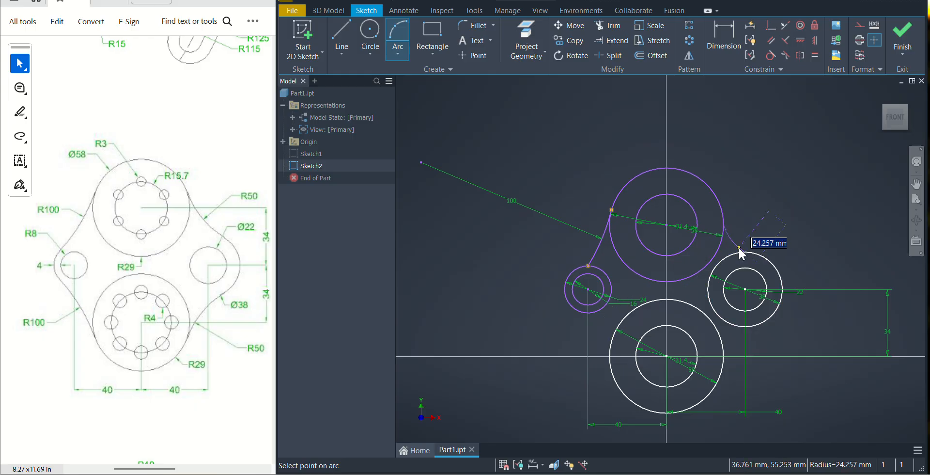
text(50)
key(Return)
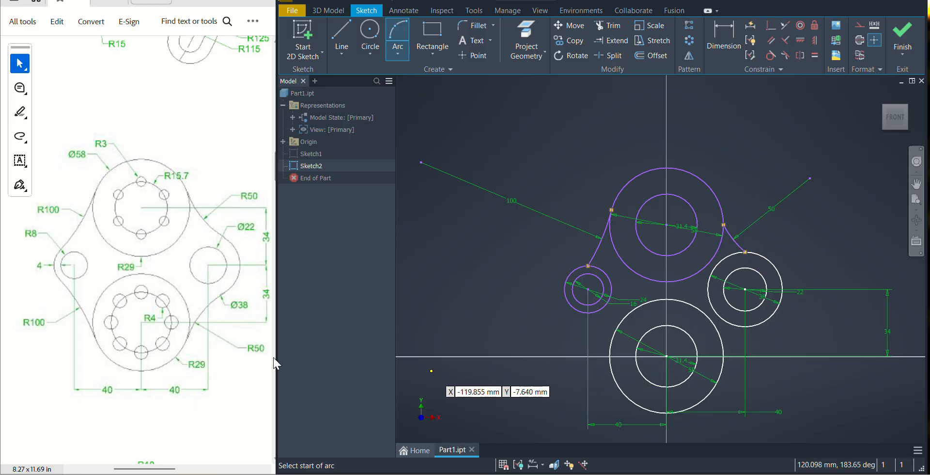
Try to draw a 50 mm radius arc from the bottom of the 38 mm circle to the lower 58 mm circle
click(749, 327)
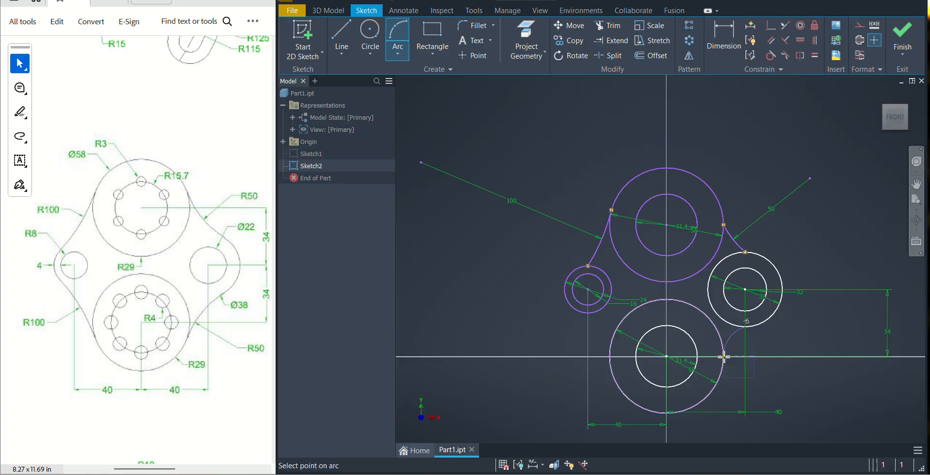
click(722, 350)
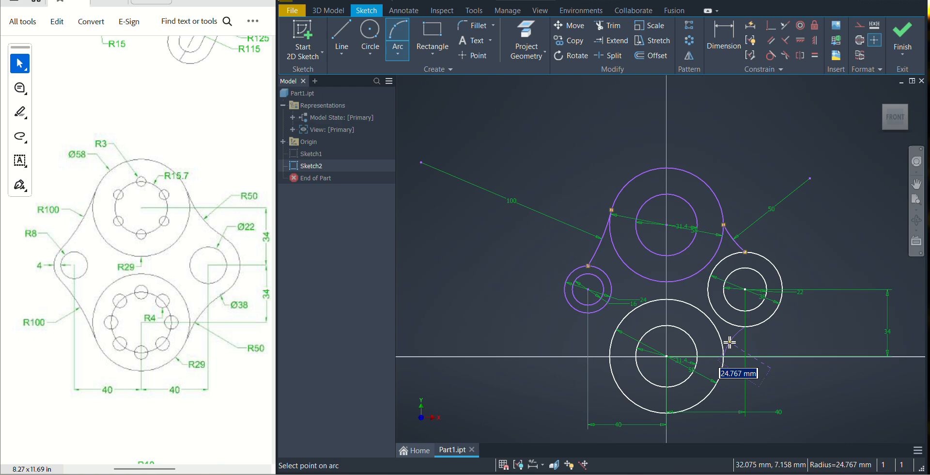
text(5)
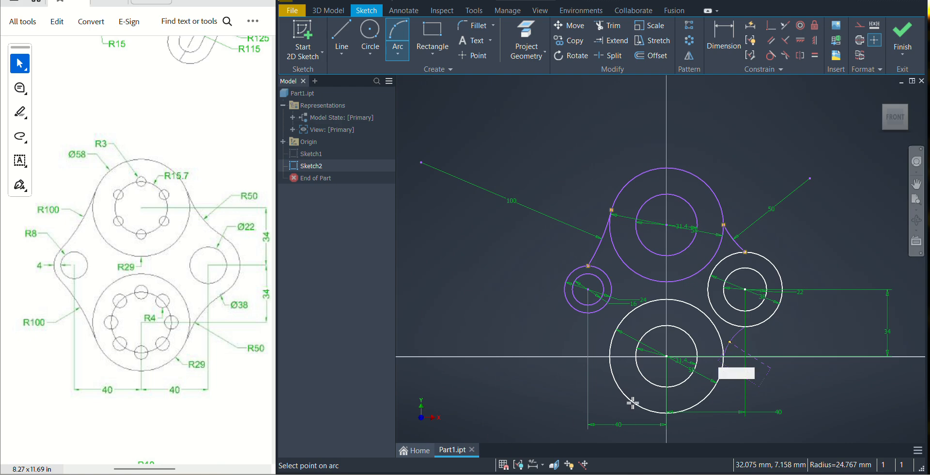
key(Return)
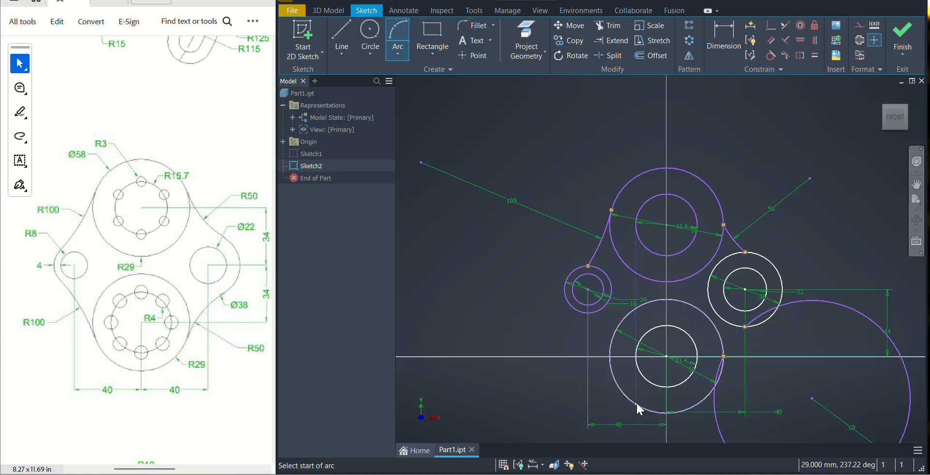
key(Escape)
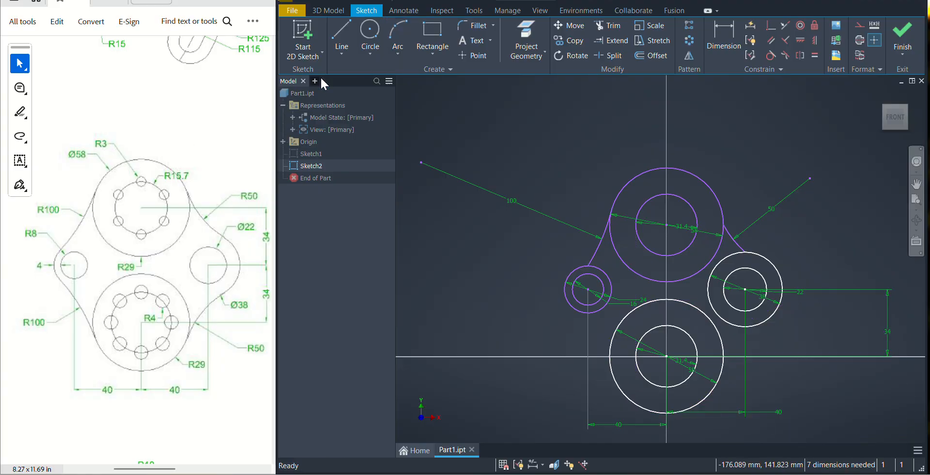
Draw a 50 mm radius arc from the lower 58 mm circle, just below the horizontal axis, to the bottom of the 38 mm circle
click(398, 29)
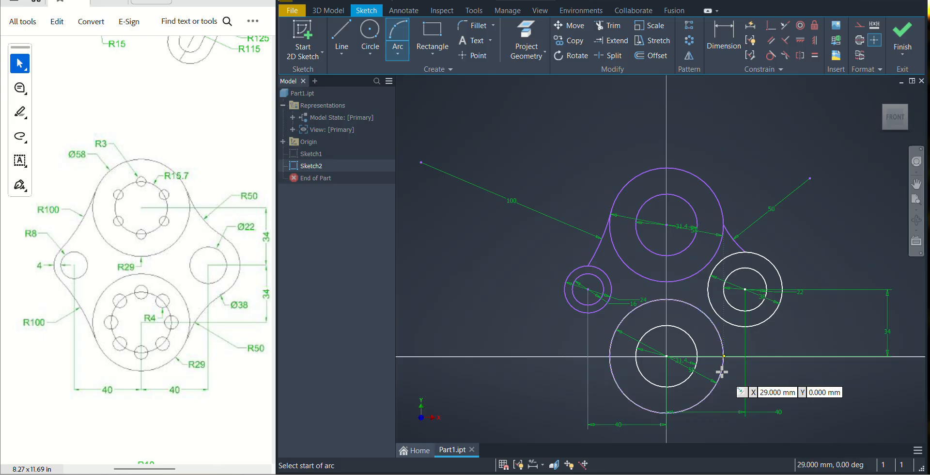
scroll(721, 369, down, 5)
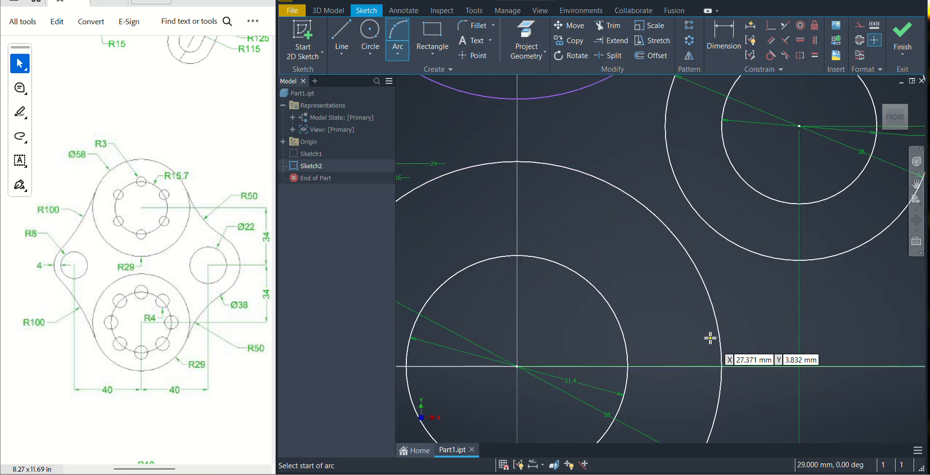
click(719, 397)
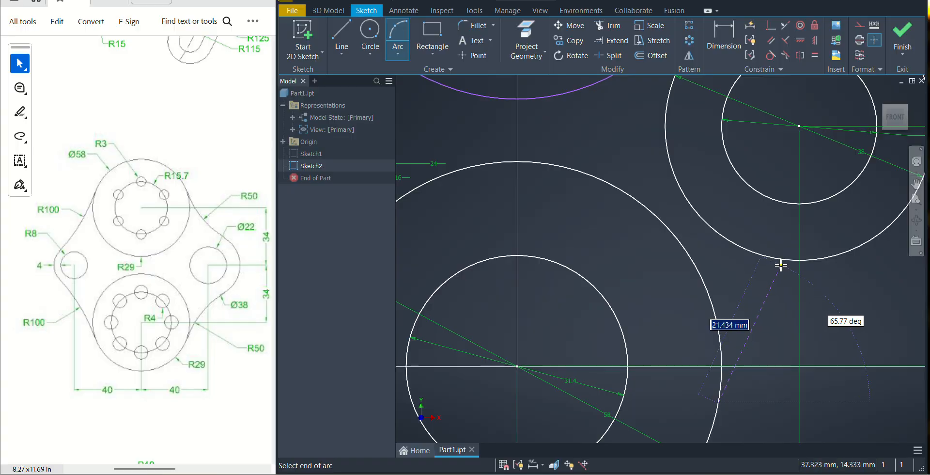
click(799, 260)
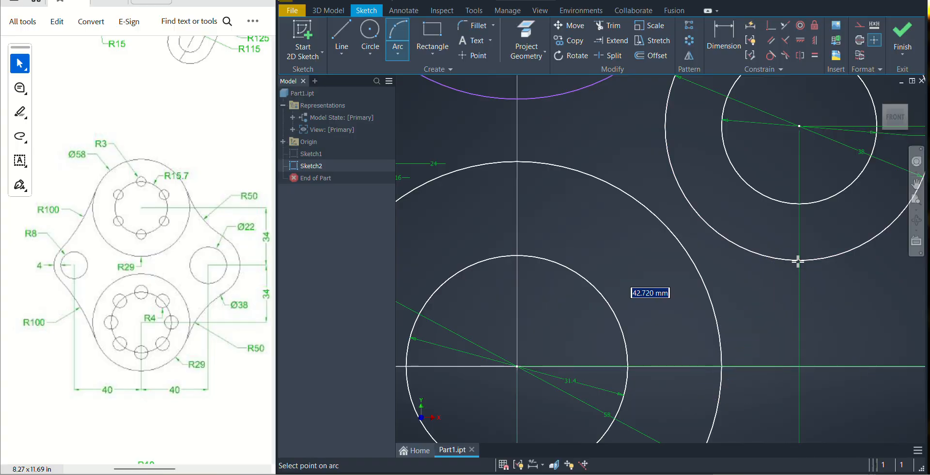
click(763, 304)
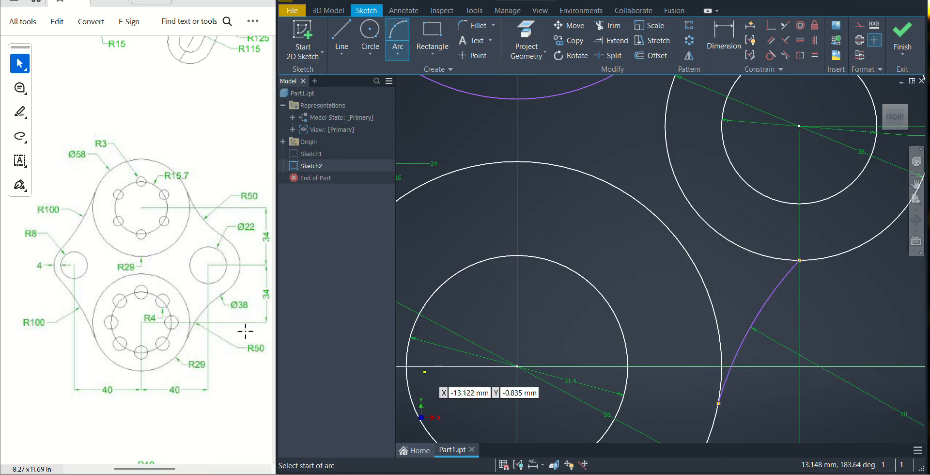
Draw a 50 mm radius arc from the left side of the lower 58 mm circle to the bottom of the 24 mm circle
scroll(548, 320, down, 1)
scroll(494, 350, down, 1)
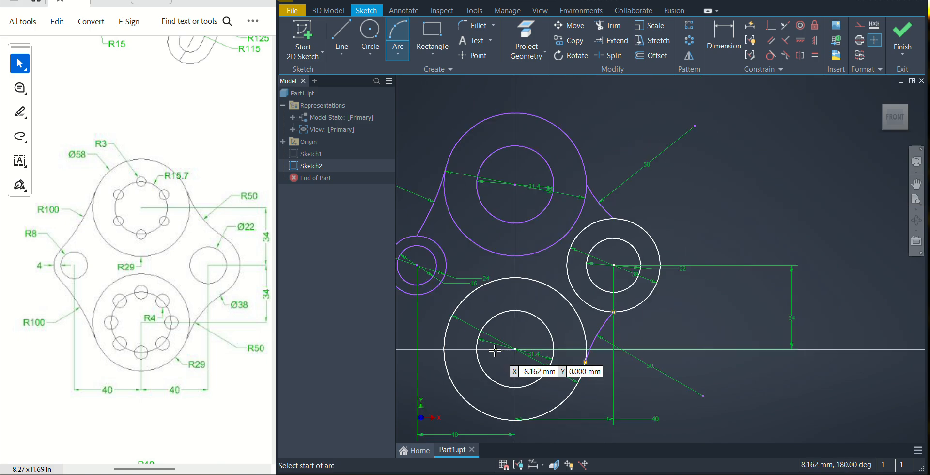
middle_drag(495, 350, 603, 313)
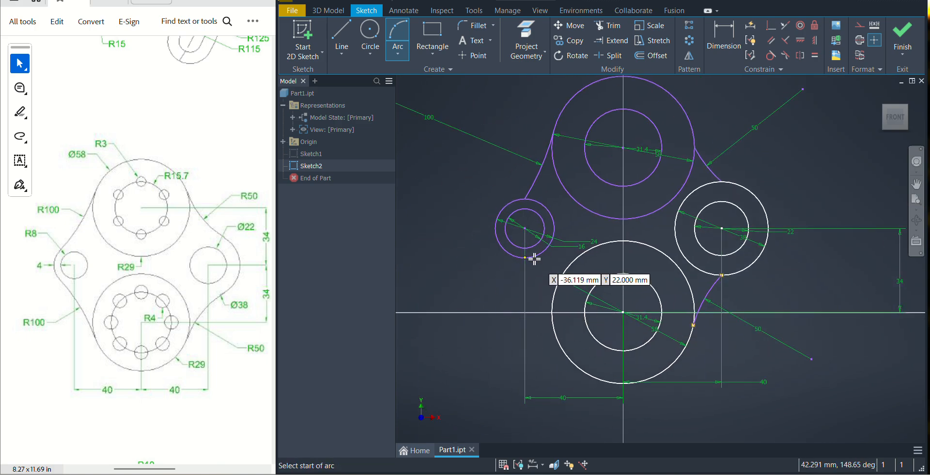
click(553, 330)
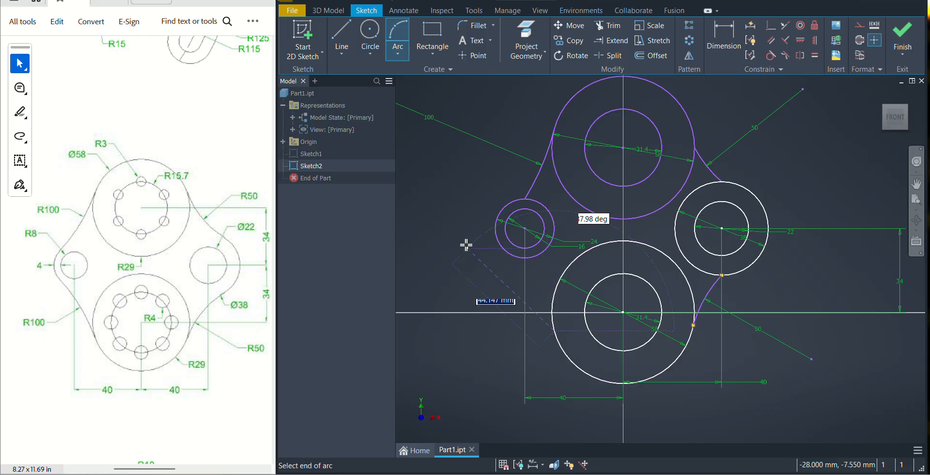
click(523, 258)
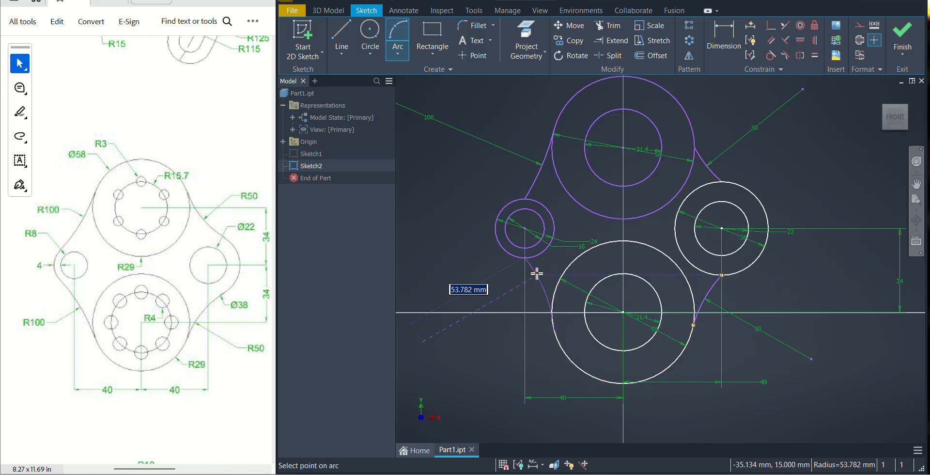
click(536, 274)
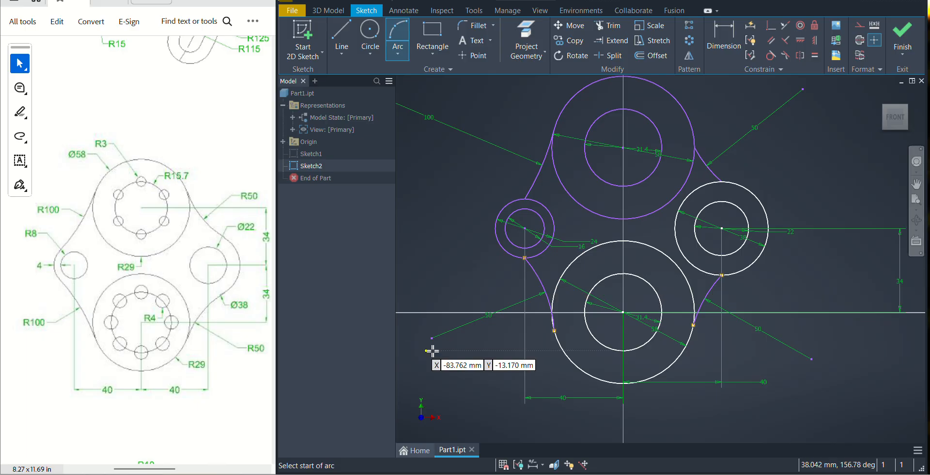
Try setting the lower-left arc's radius to 100 mm, and undo both the radius change and the arc
click(732, 37)
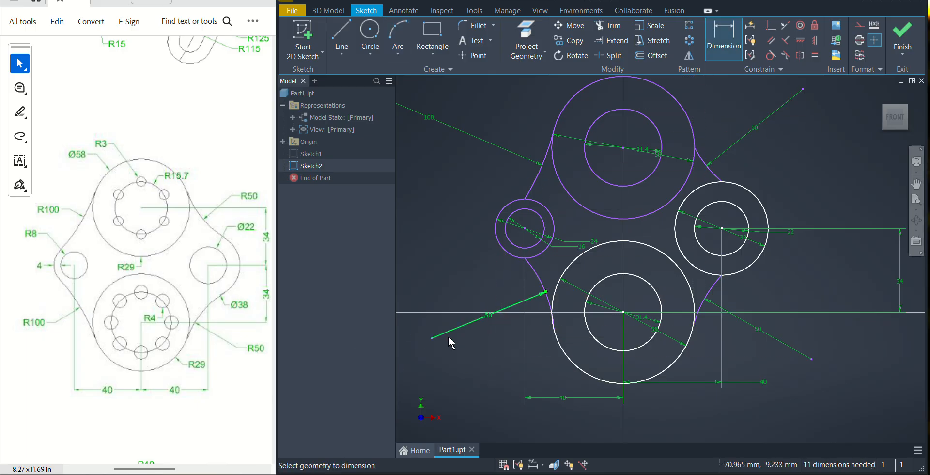
click(473, 321)
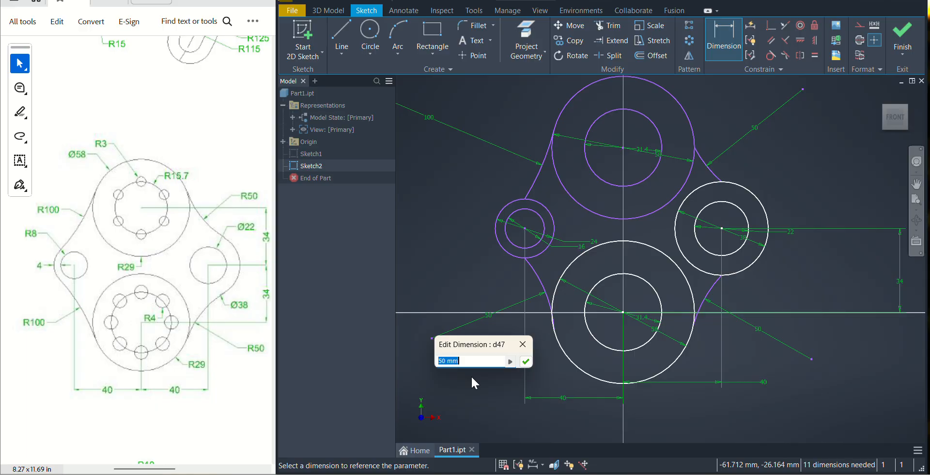
text(100)
key(Return)
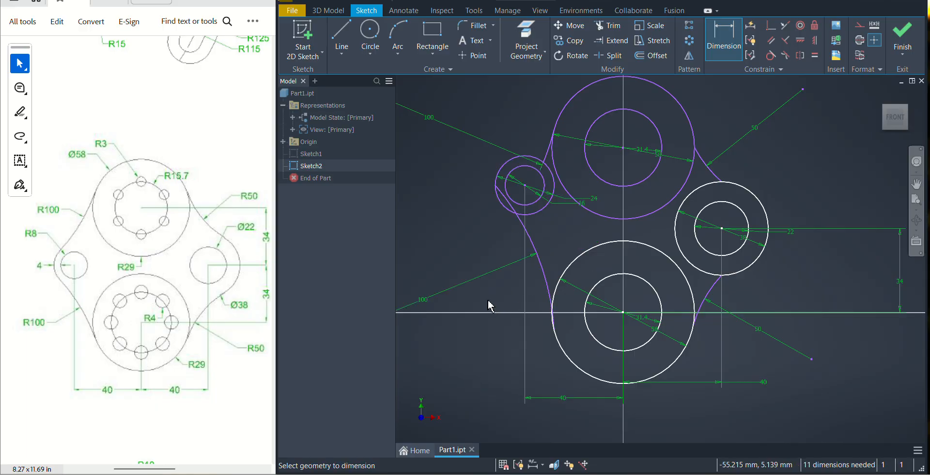
key(ctrl+z)
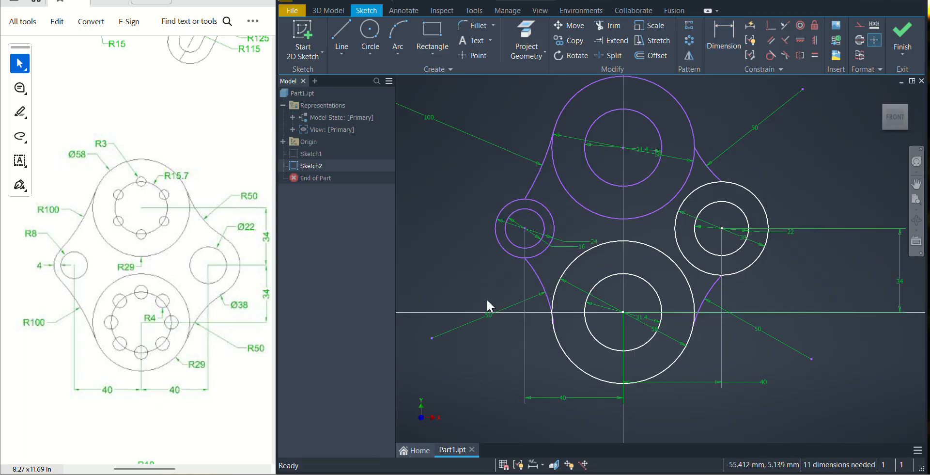
key(ctrl+z)
Draw a 100 mm radius arc from the left side of the lower 58 mm circle to the bottom of the 24 mm circle
click(398, 37)
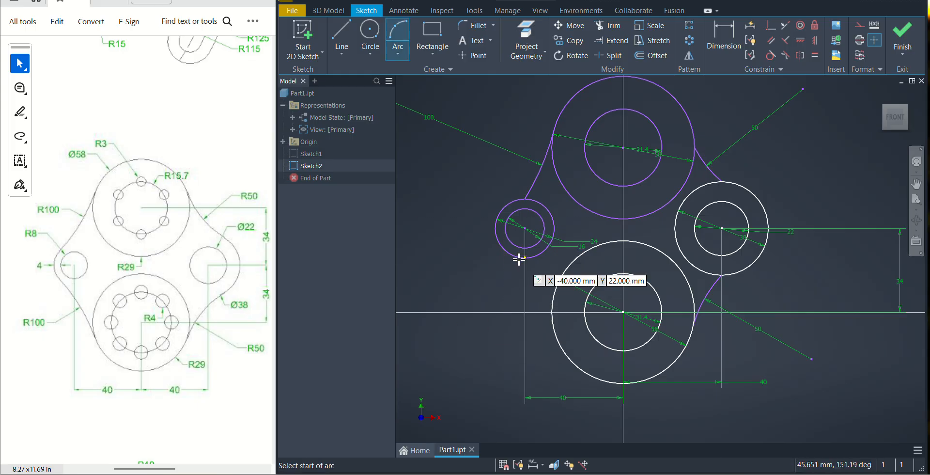
click(553, 322)
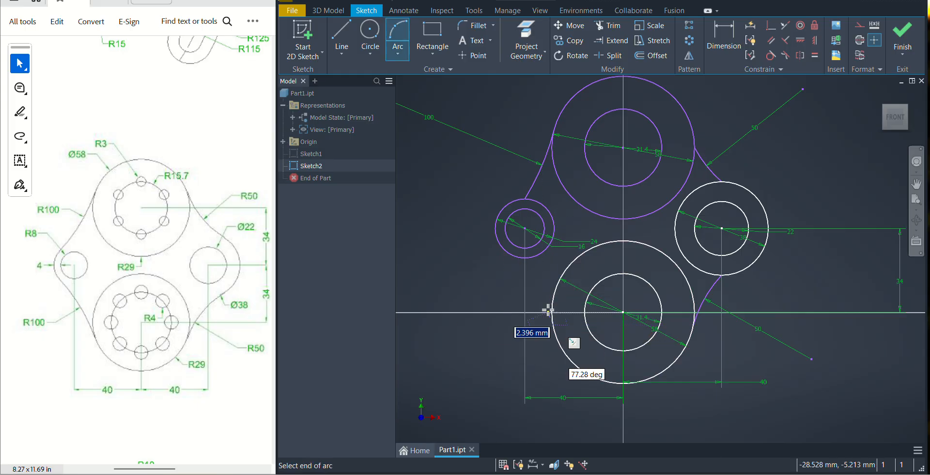
click(527, 258)
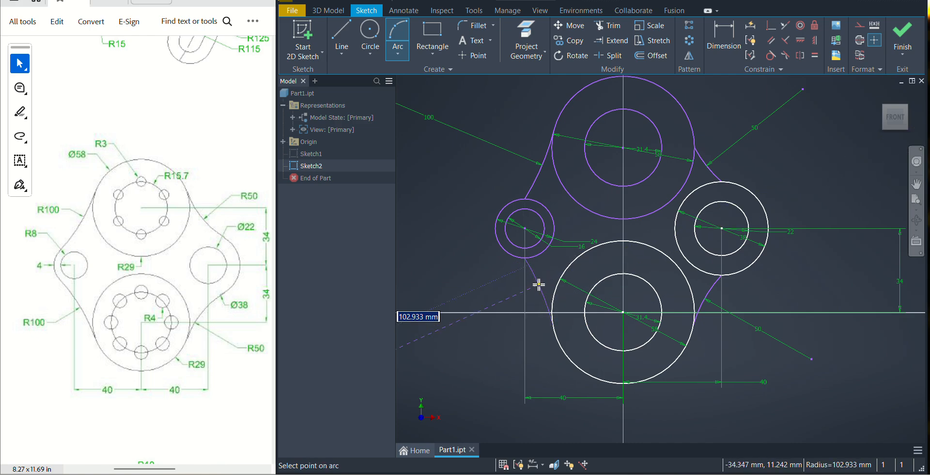
text(100)
key(Return)
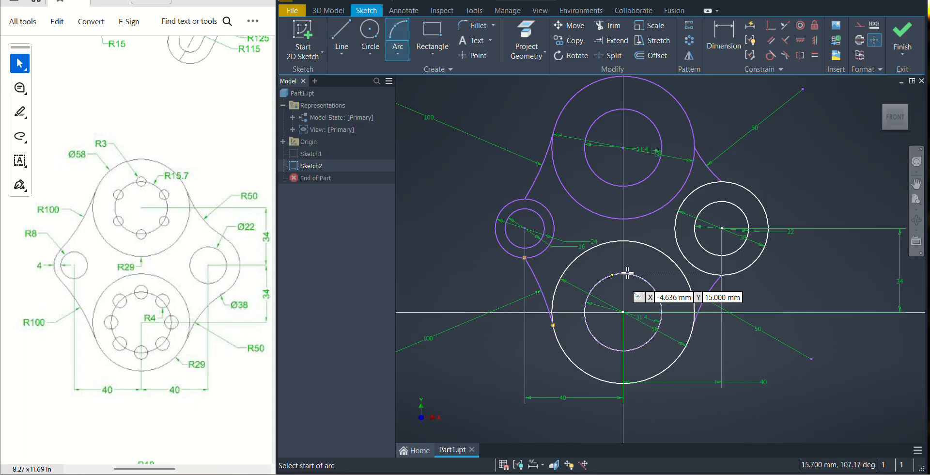
Draw an 8 mm diameter circle centred on the top point of the lower 31.4 mm circle
click(370, 41)
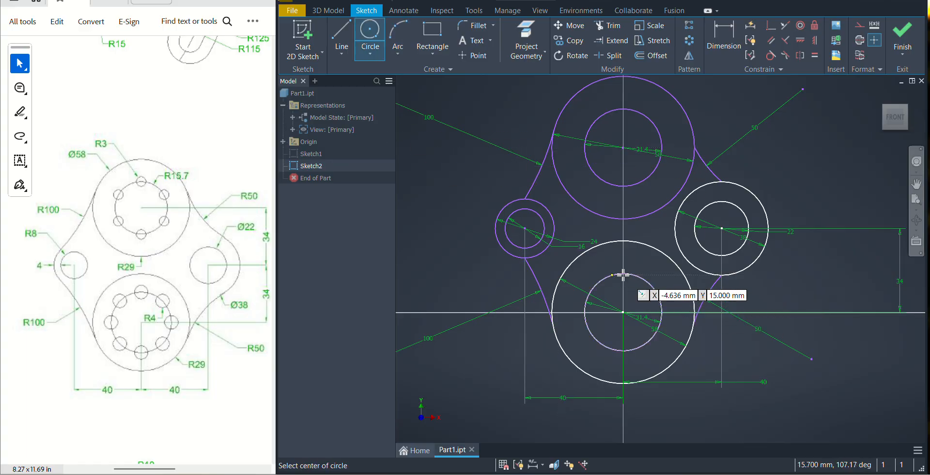
scroll(622, 274, up, 3)
scroll(623, 274, down, 5)
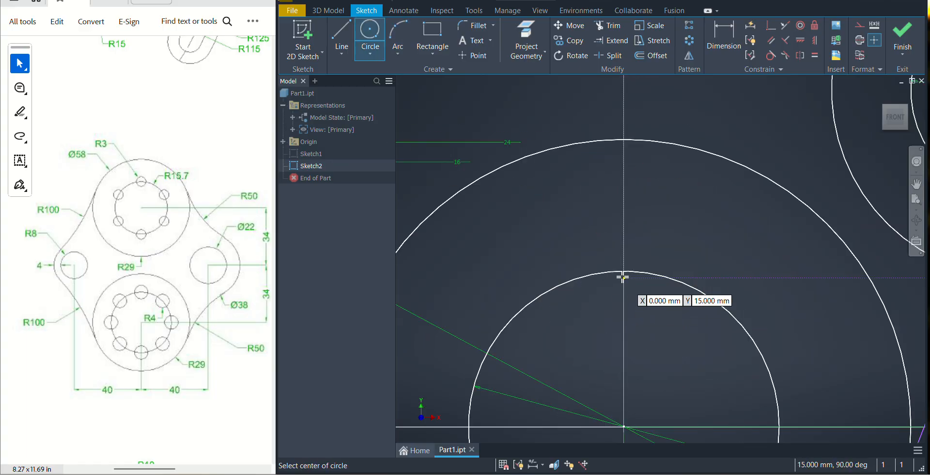
click(623, 272)
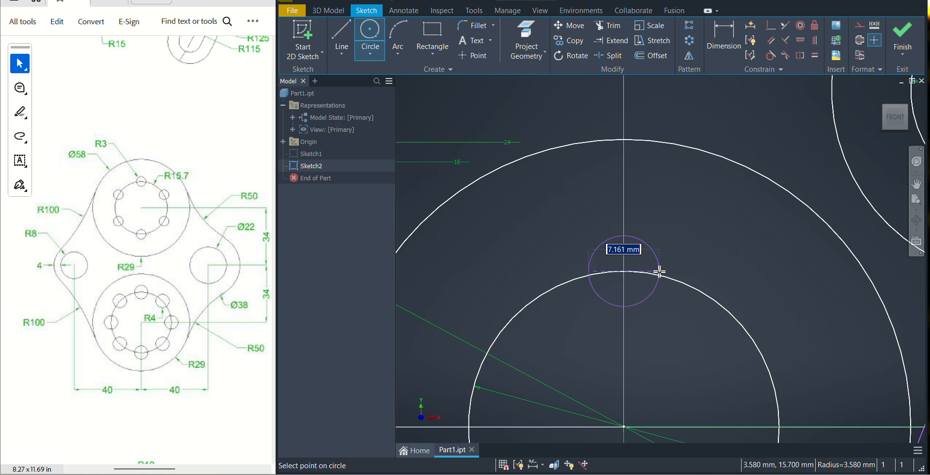
text(8)
key(Return)
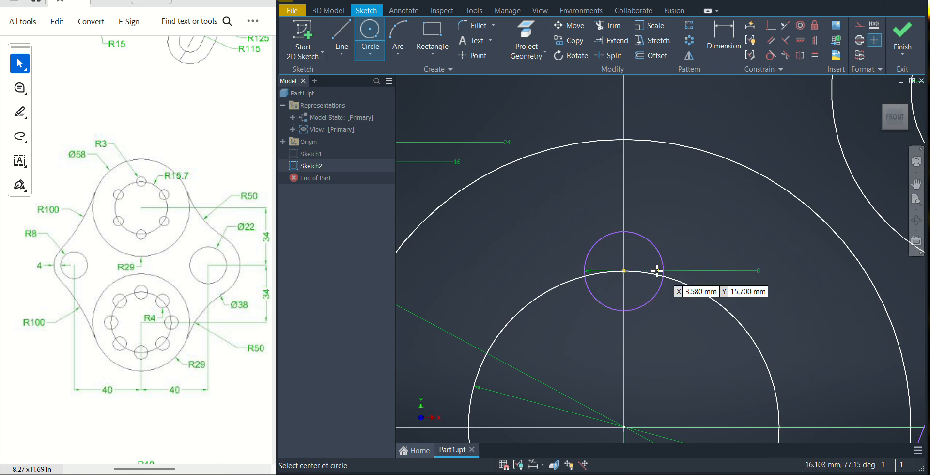
Circular-pattern the 8 mm circle around the centre of the lower 31.4 mm circle with 8 occurrences over 360 degrees
click(690, 39)
click(663, 264)
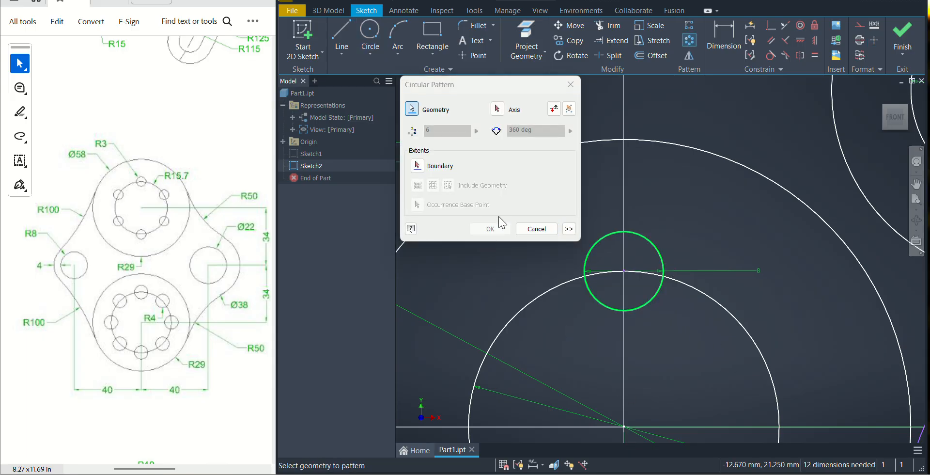
click(499, 111)
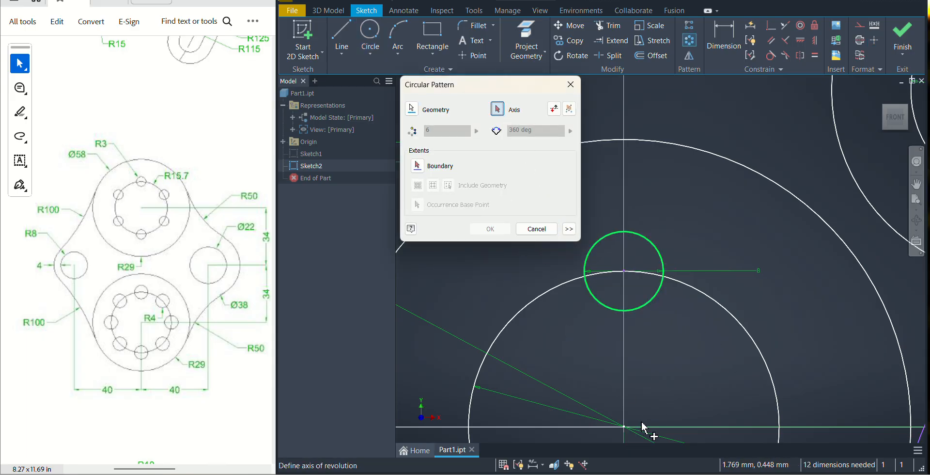
click(624, 427)
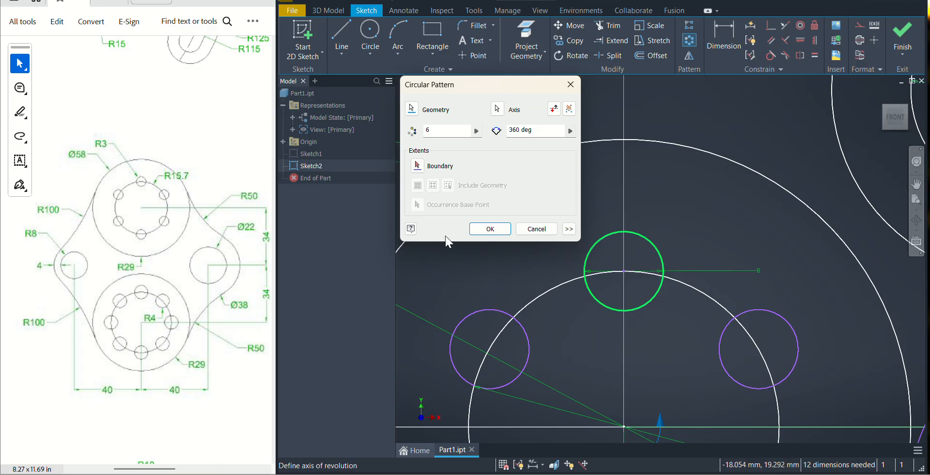
drag(444, 133, 408, 134)
text(8)
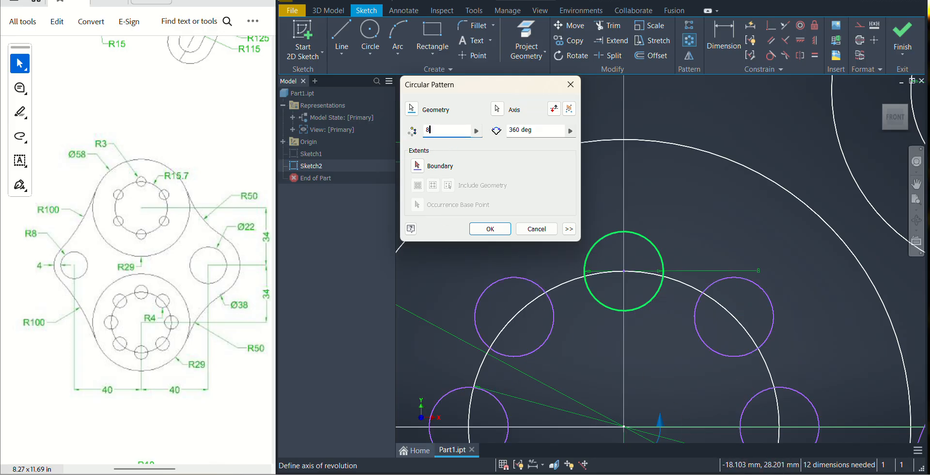
key(Return)
Draw a 6 mm diameter circle centred on the top point of the upper 31.4 mm circle
scroll(710, 327, down, 2)
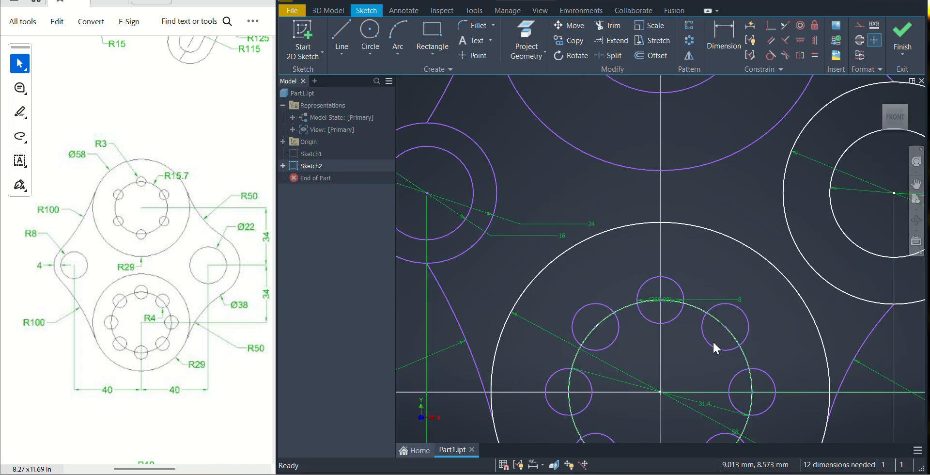
scroll(668, 339, up, 1)
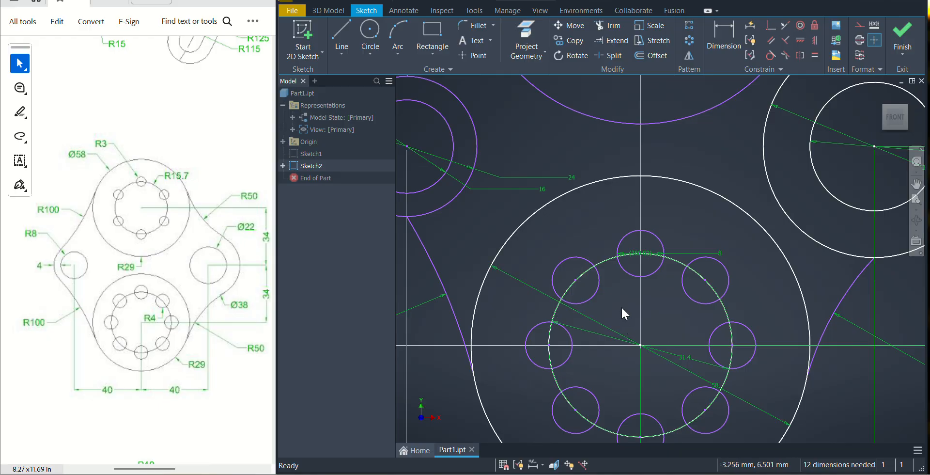
middle_drag(667, 317, 667, 474)
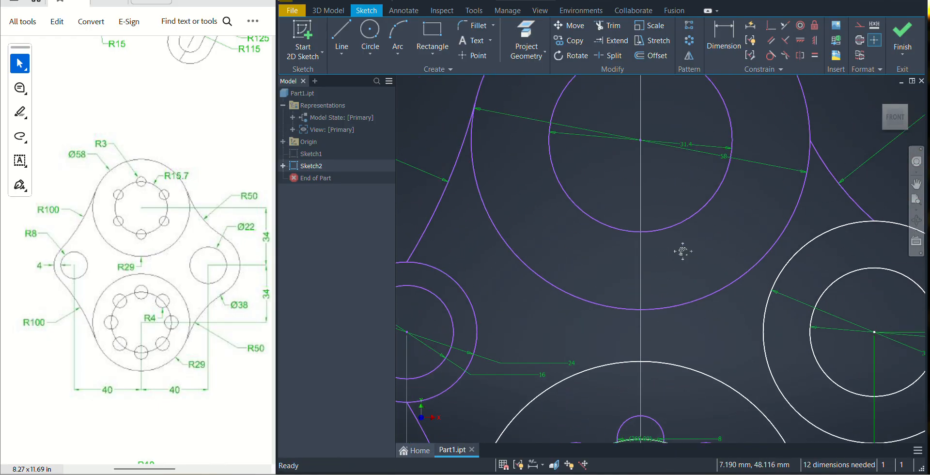
middle_drag(683, 250, 682, 466)
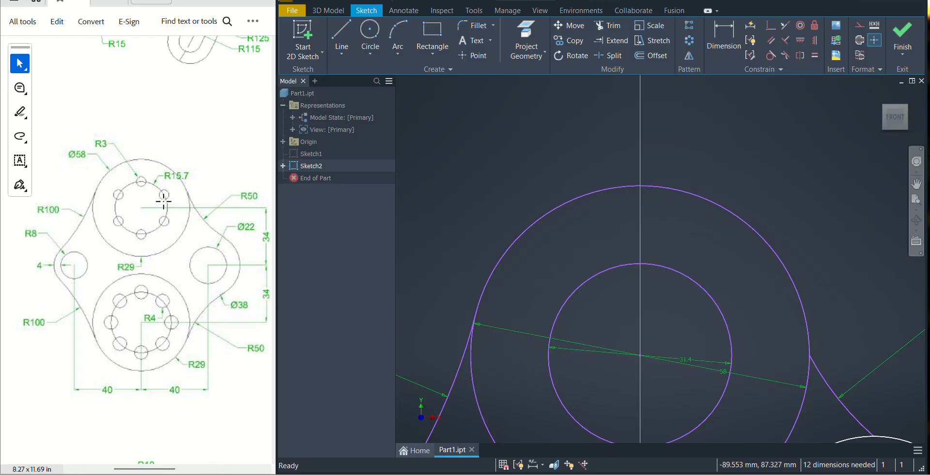
click(370, 32)
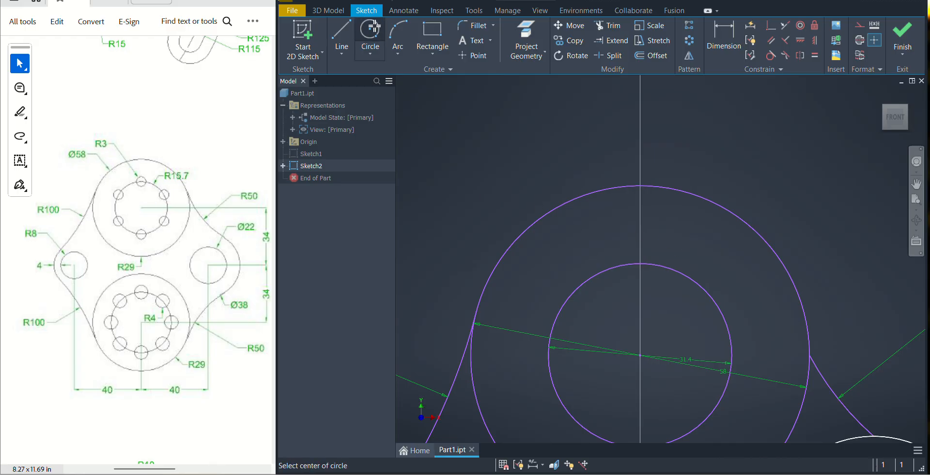
click(639, 264)
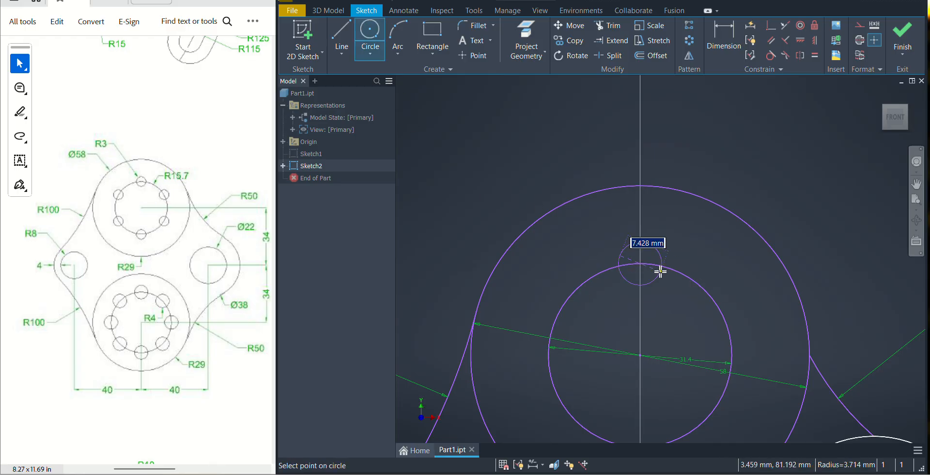
text(6)
key(Return)
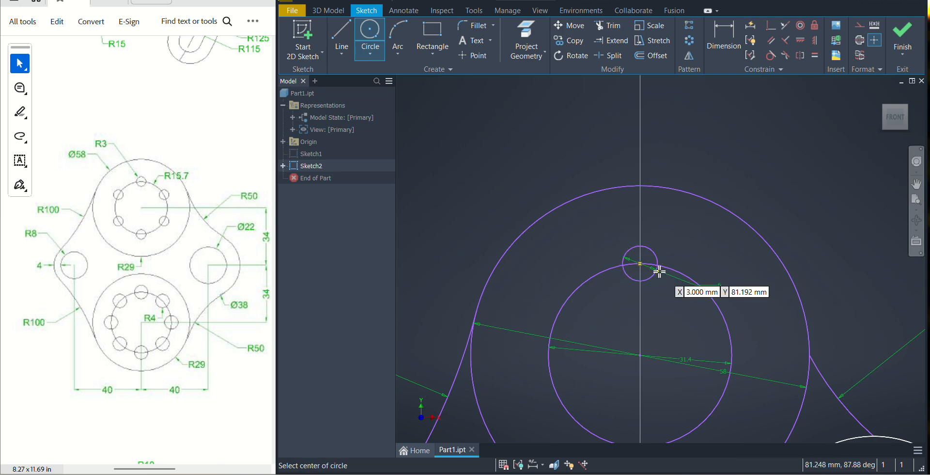
Circular-pattern the 6 mm circle around the centre of the upper 31.4 mm circle with 6 occurrences over 360 degrees
click(689, 41)
click(652, 276)
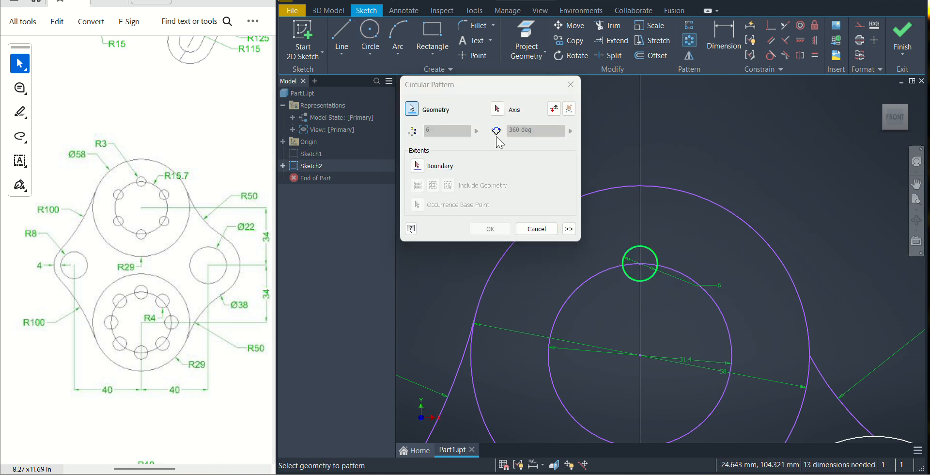
click(498, 109)
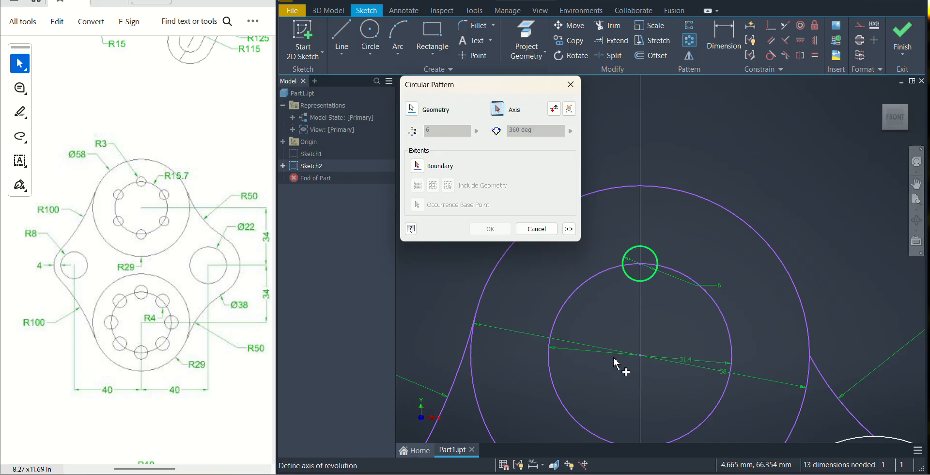
click(641, 355)
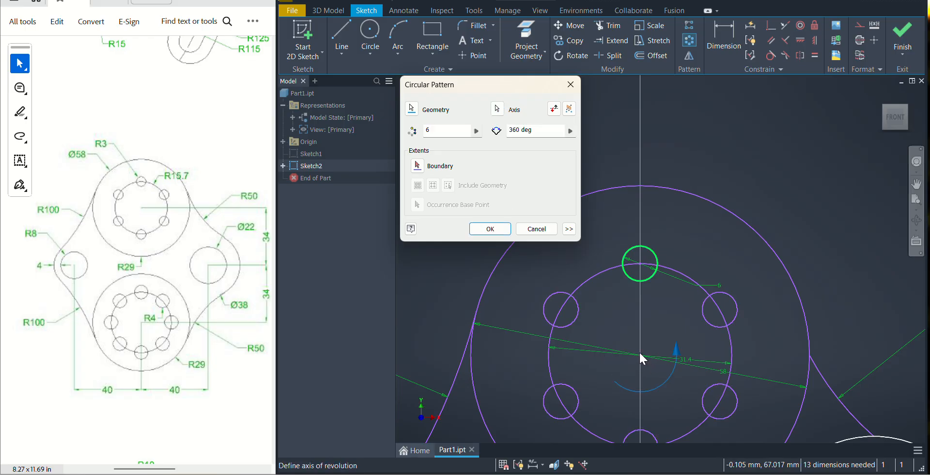
click(490, 229)
Delete the 58 mm and 31.4 mm diameter dimensions of the upper concentric circles
scroll(660, 356, down, 2)
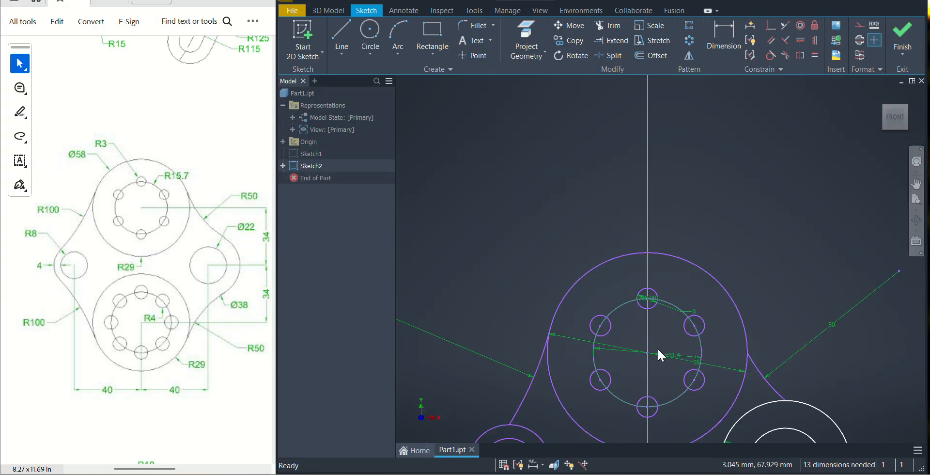
middle_drag(657, 350, 649, 207)
scroll(658, 392, down, 3)
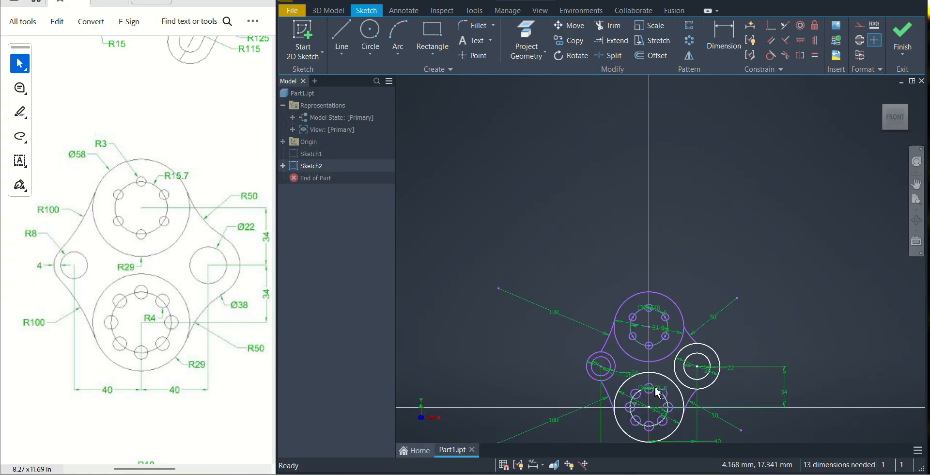
scroll(657, 393, up, 3)
middle_drag(657, 393, 622, 353)
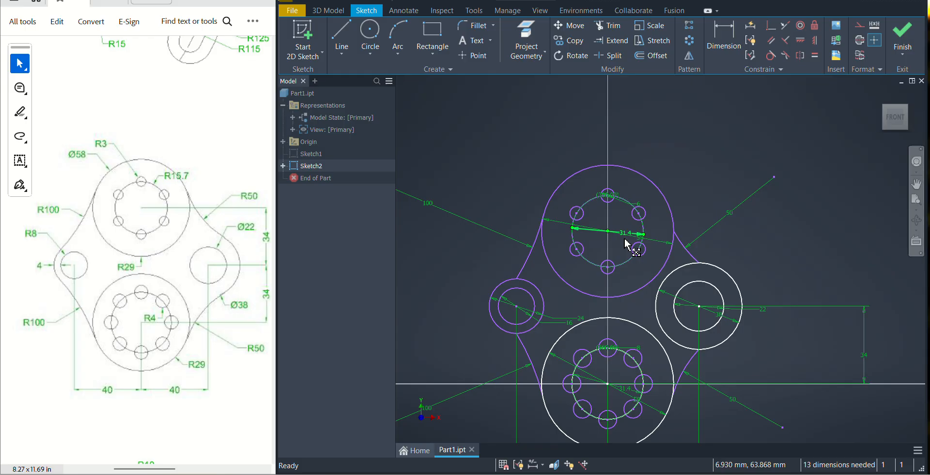
click(667, 245)
key(Delete)
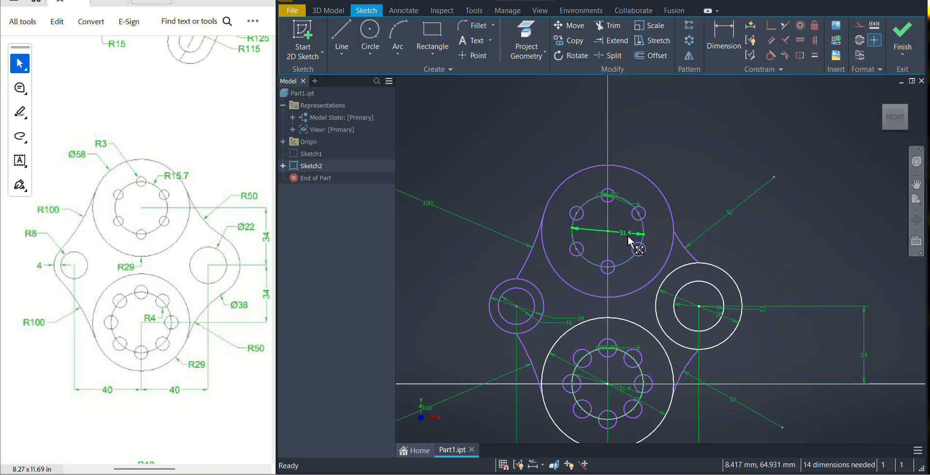
click(628, 236)
key(Delete)
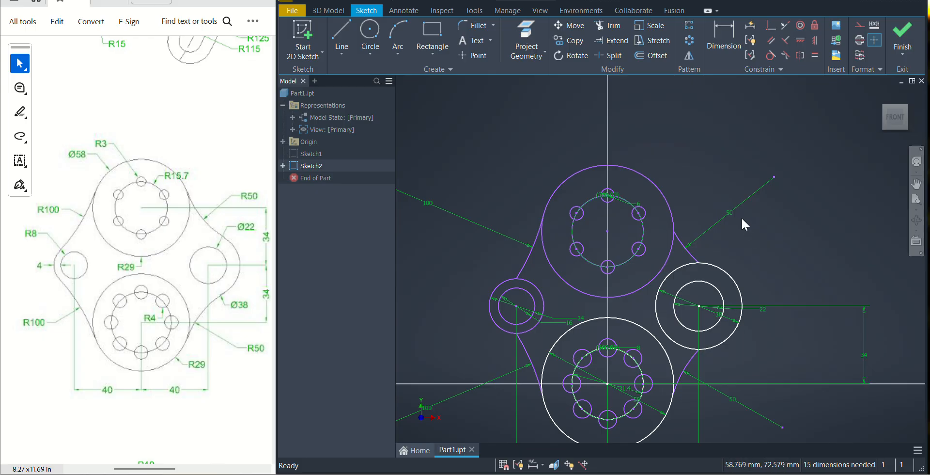
Delete the 22 mm and 38 mm diameter dimensions of the concentric circles on the plate's right side
click(763, 313)
key(Delete)
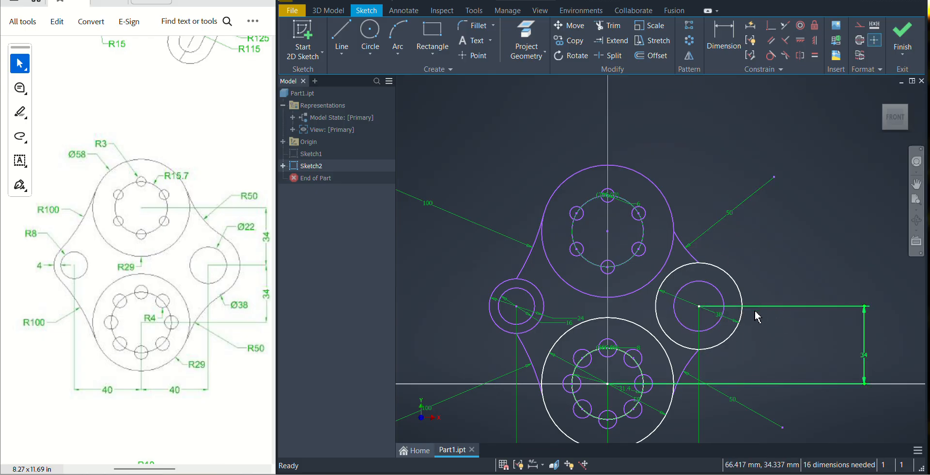
click(735, 319)
key(Delete)
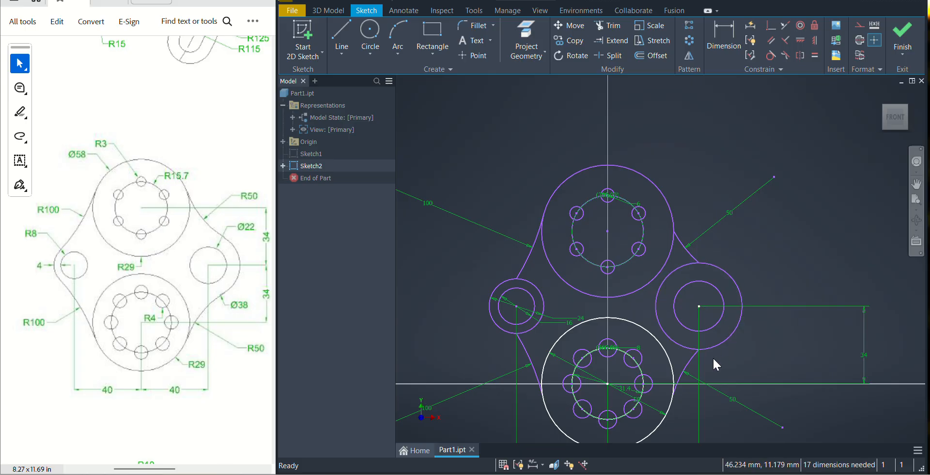
Delete both 40 mm horizontal dimensions and the 16 mm diameter dimension of the inner circle on the plate's left side
click(699, 379)
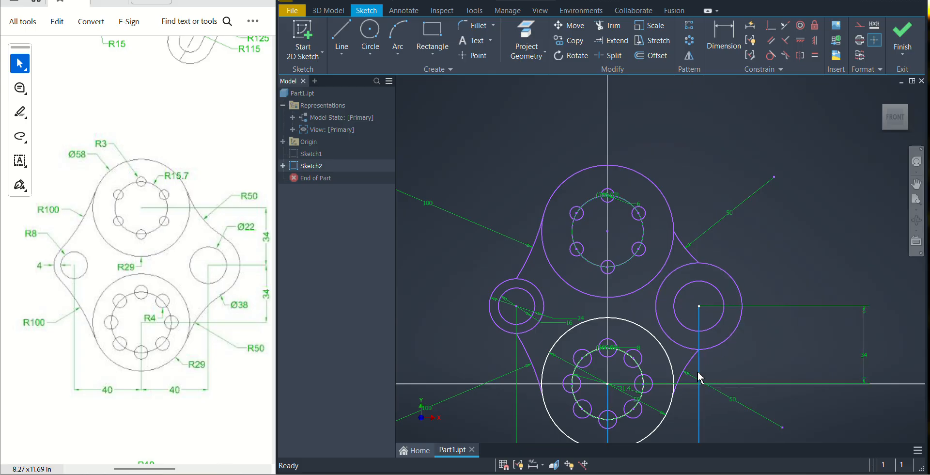
key(Delete)
click(518, 409)
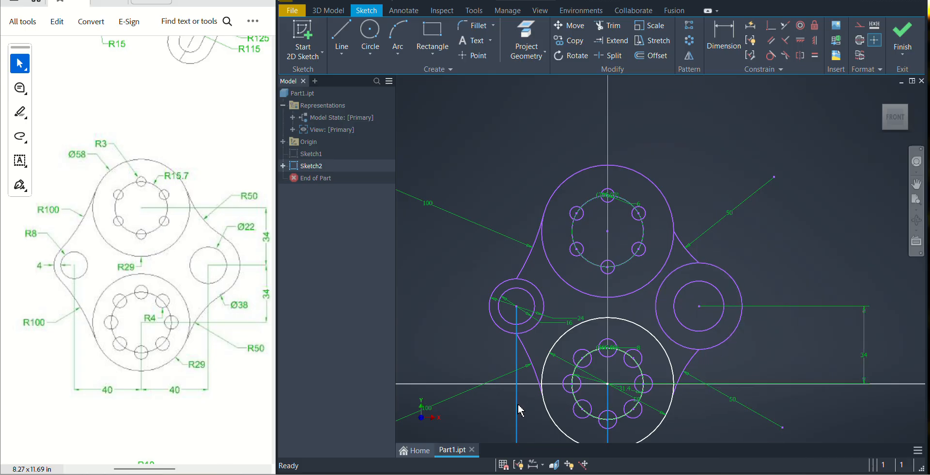
key(Delete)
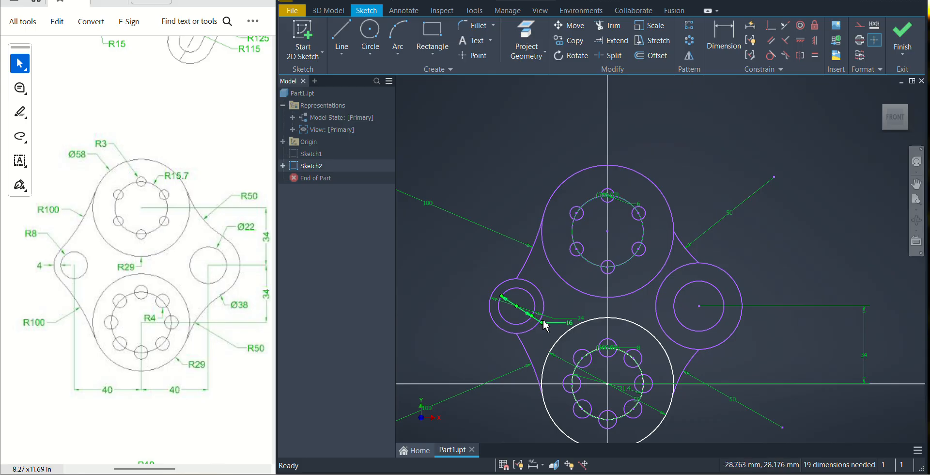
click(546, 323)
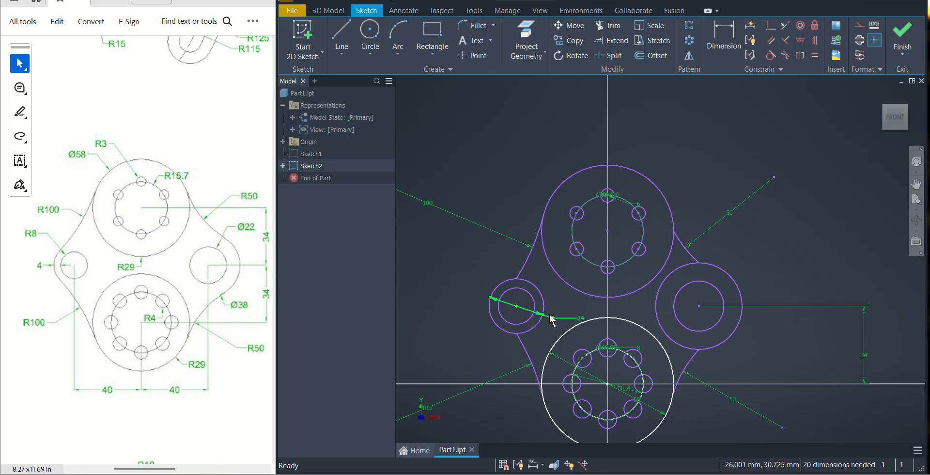
key(Delete)
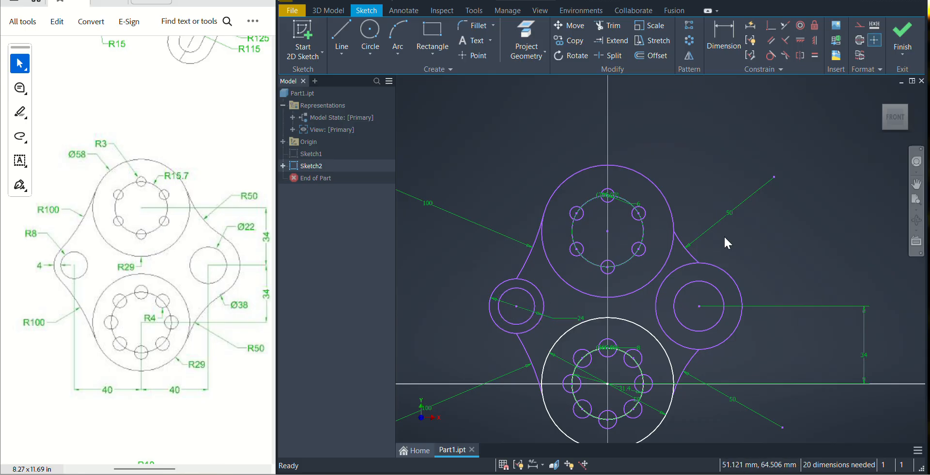
Apply a Fix constraint to the upper 58 mm circle, and try to fix the outer circle on the plate's right side
click(814, 26)
click(648, 175)
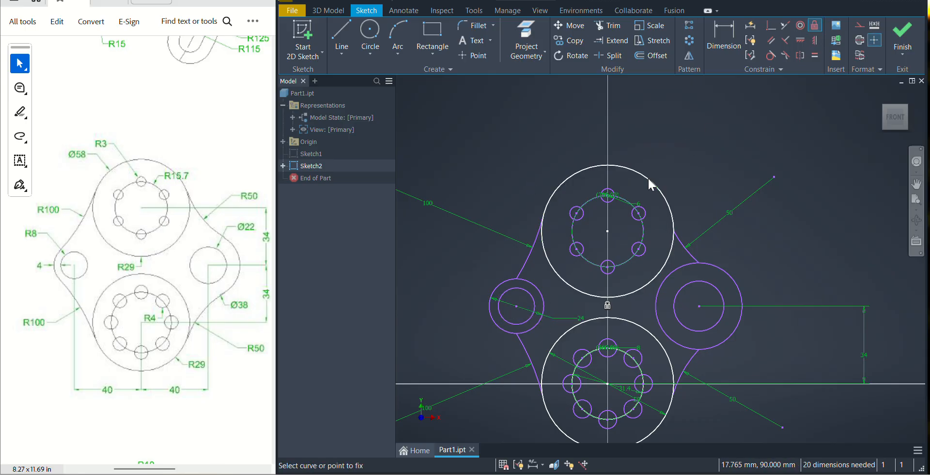
click(737, 285)
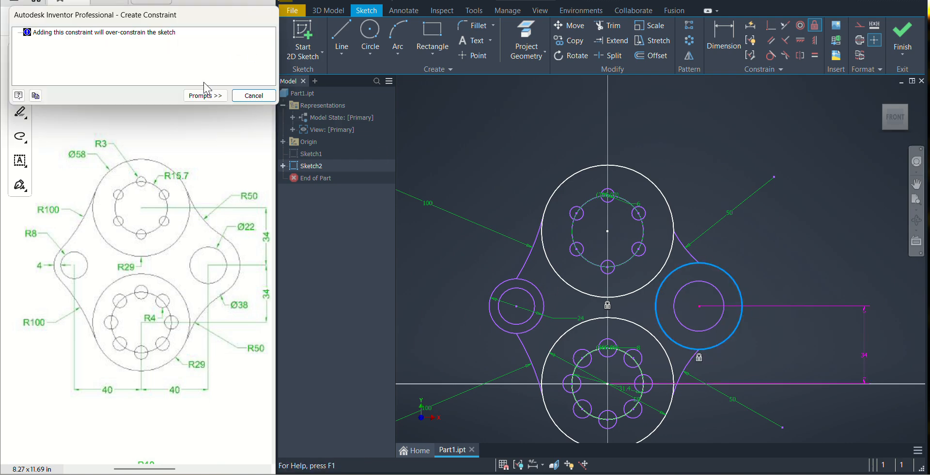
click(254, 96)
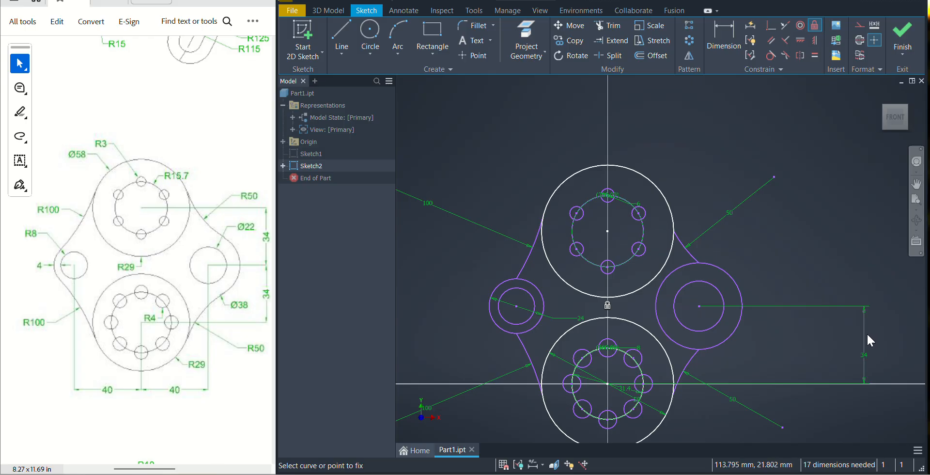
Delete the vertical 34 mm dimension and apply a Fix constraint to the outer circle on the plate's right side
key(Escape)
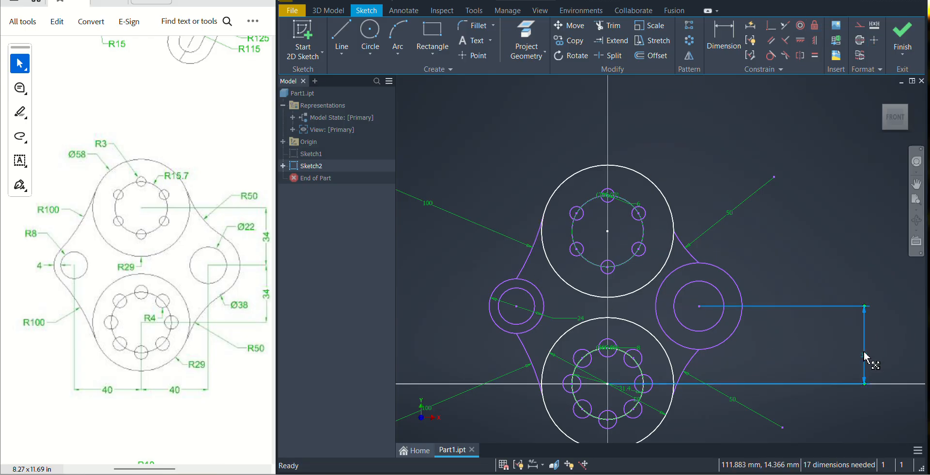
click(866, 357)
key(Delete)
click(815, 25)
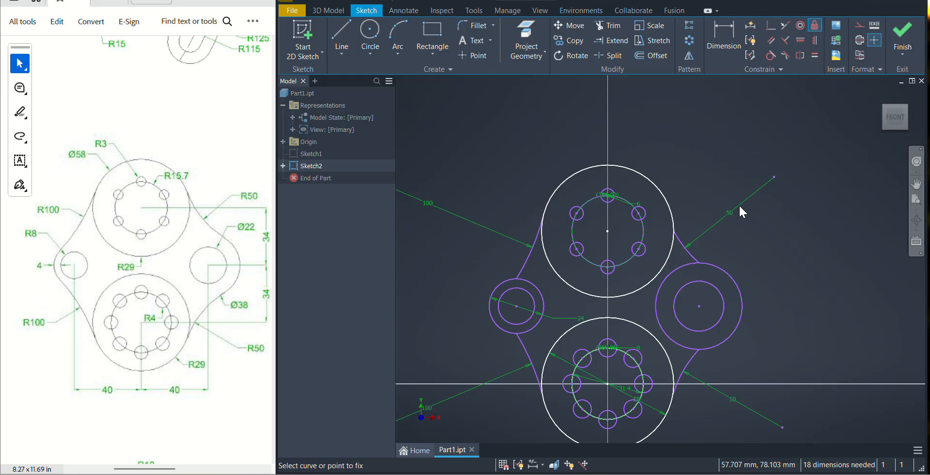
click(728, 267)
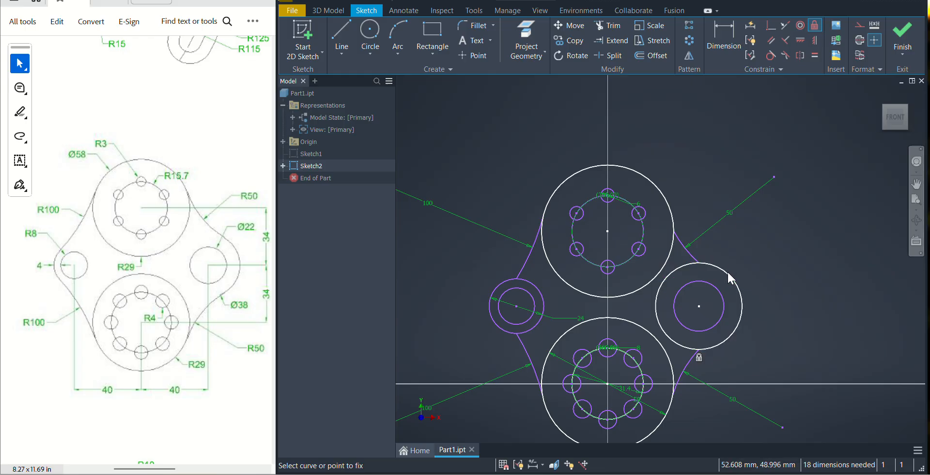
Delete the 24 mm diameter dimension of the outer circle on the plate's left side and fix that circle
click(493, 318)
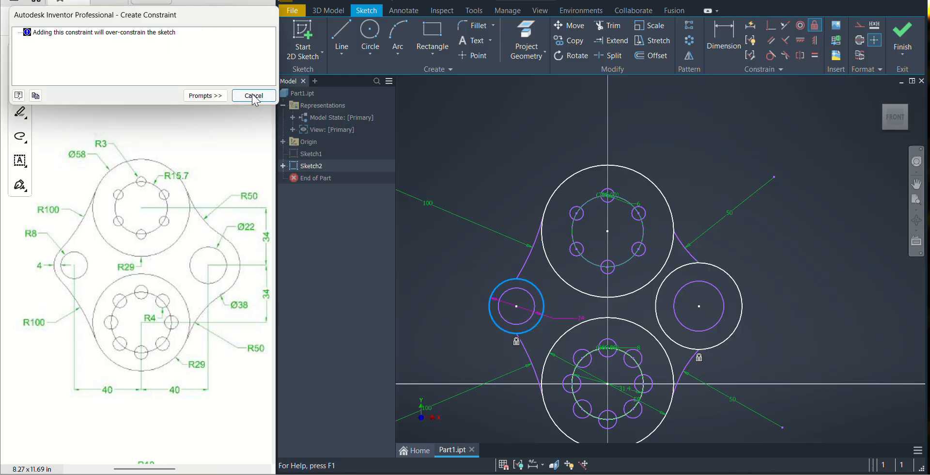
click(252, 95)
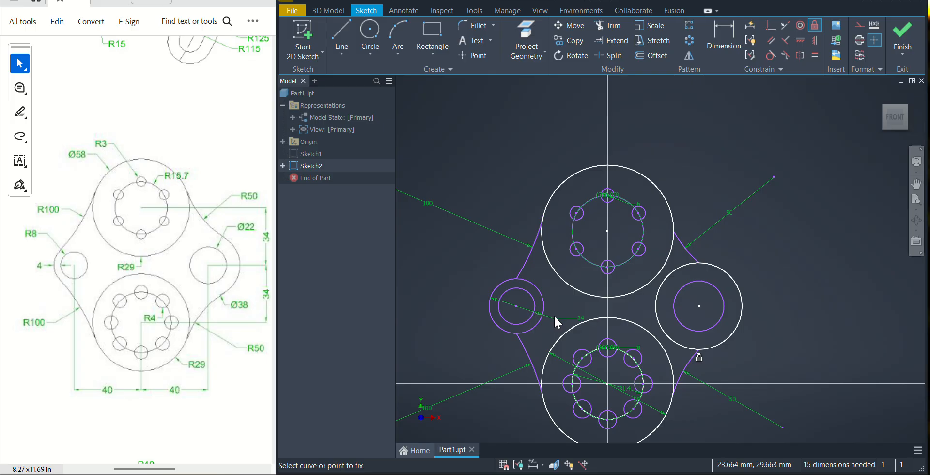
scroll(549, 325, up, 3)
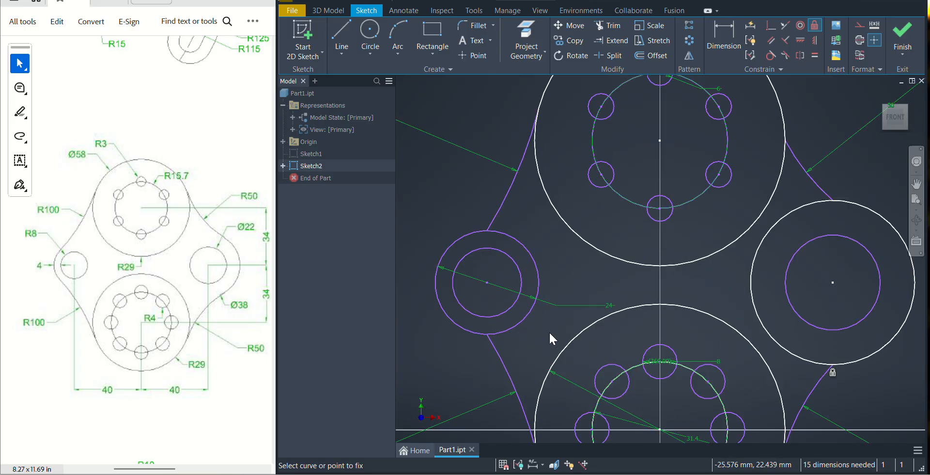
scroll(548, 330, down, 6)
scroll(549, 351, up, 3)
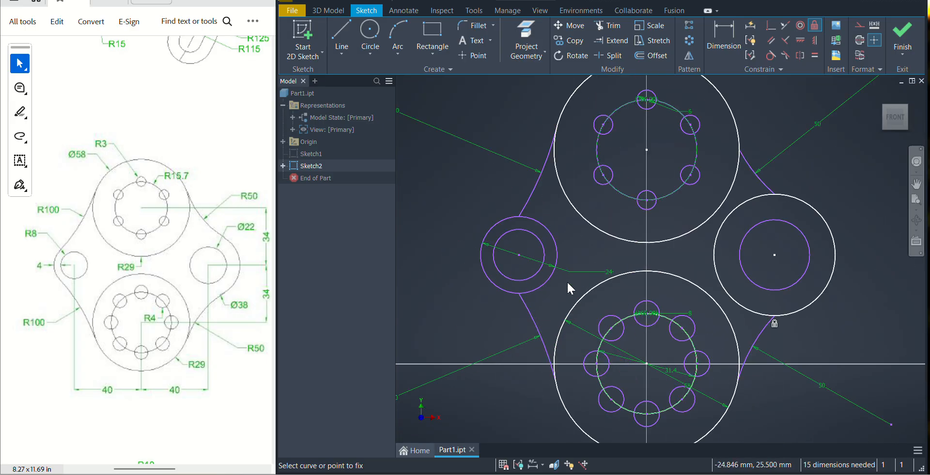
key(Escape)
click(586, 272)
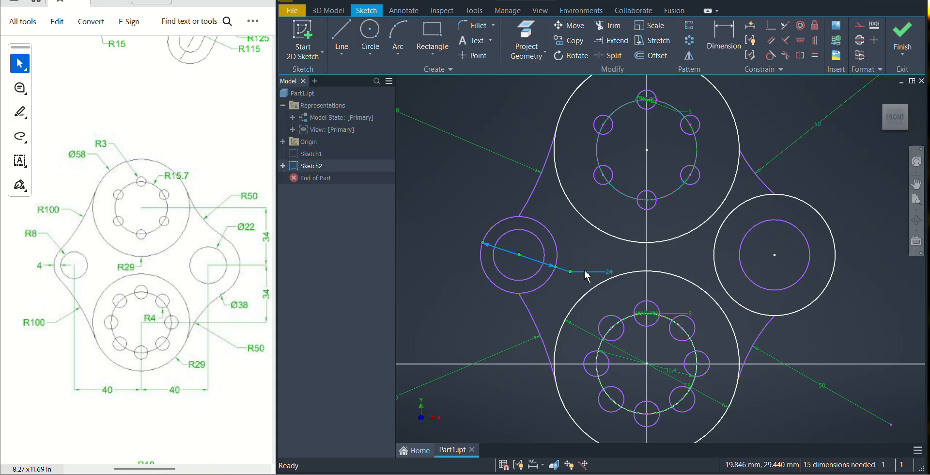
key(Delete)
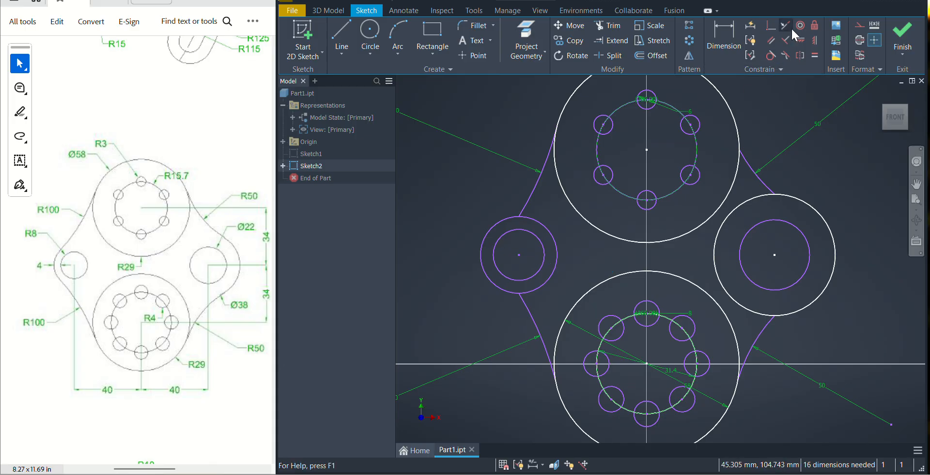
click(811, 25)
click(557, 242)
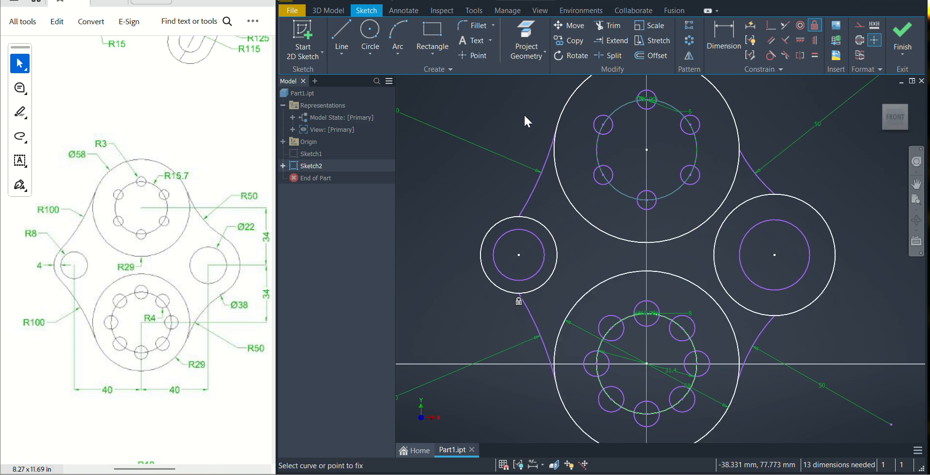
Make the upper-left connecting arc tangent to the outer circle on the plate's left side and to the upper large circle
click(771, 55)
click(531, 204)
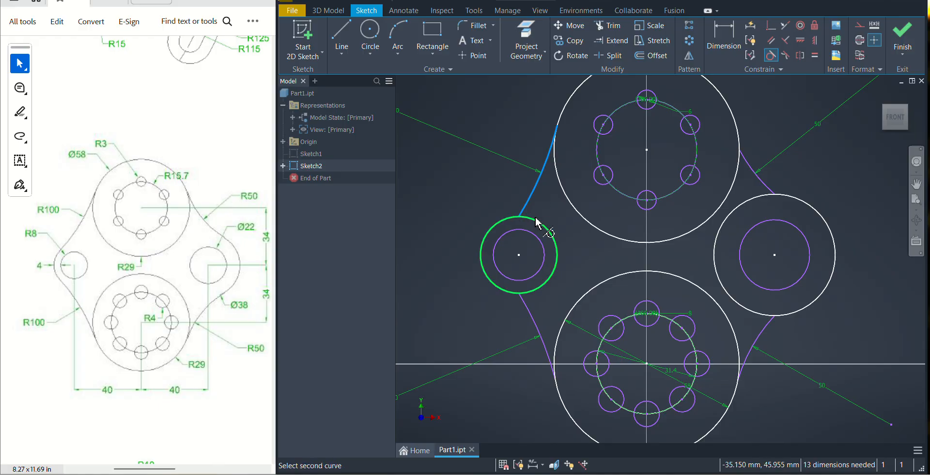
click(536, 218)
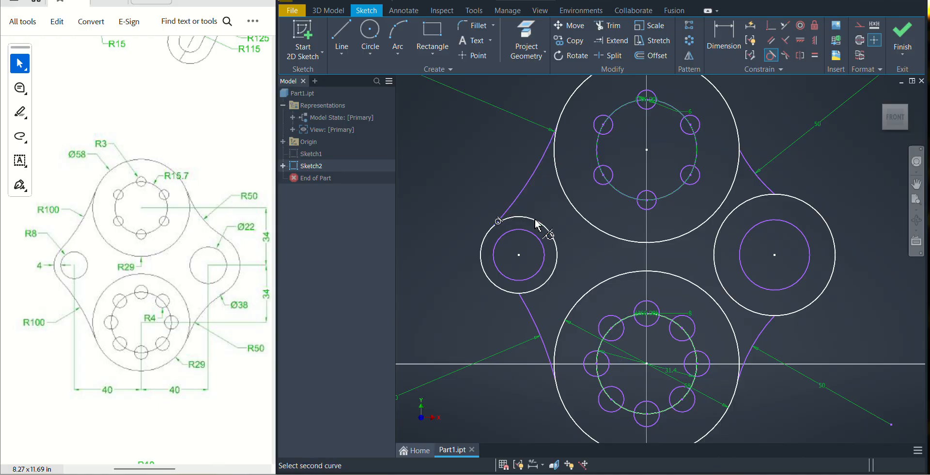
click(556, 177)
click(546, 161)
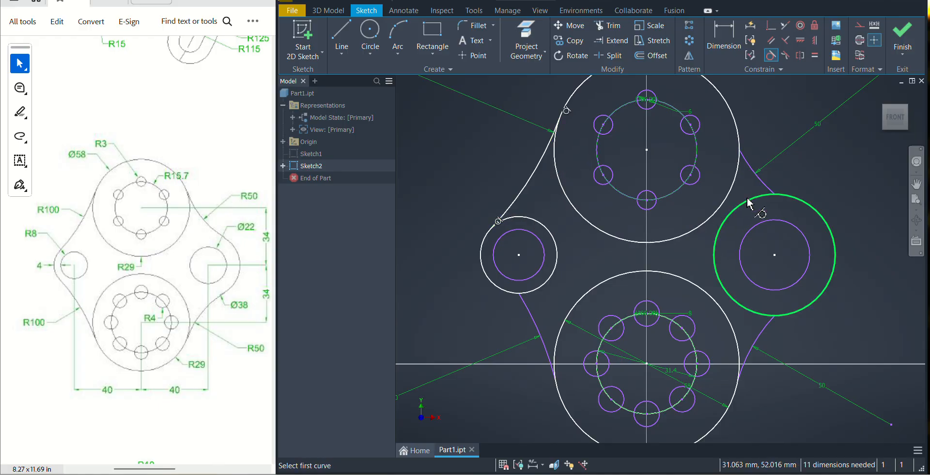
Make the upper-right connecting arc tangent to the upper large circle and to the outer circle on the plate's right side
click(759, 182)
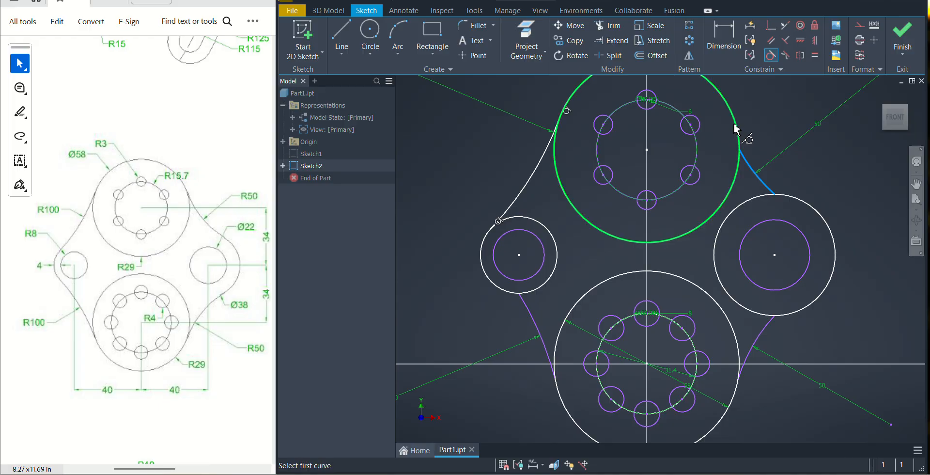
click(736, 135)
click(772, 183)
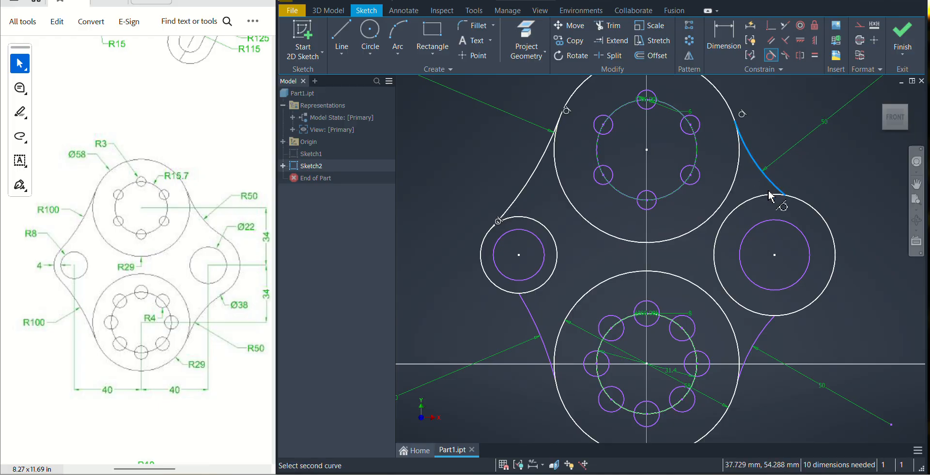
click(772, 196)
click(773, 179)
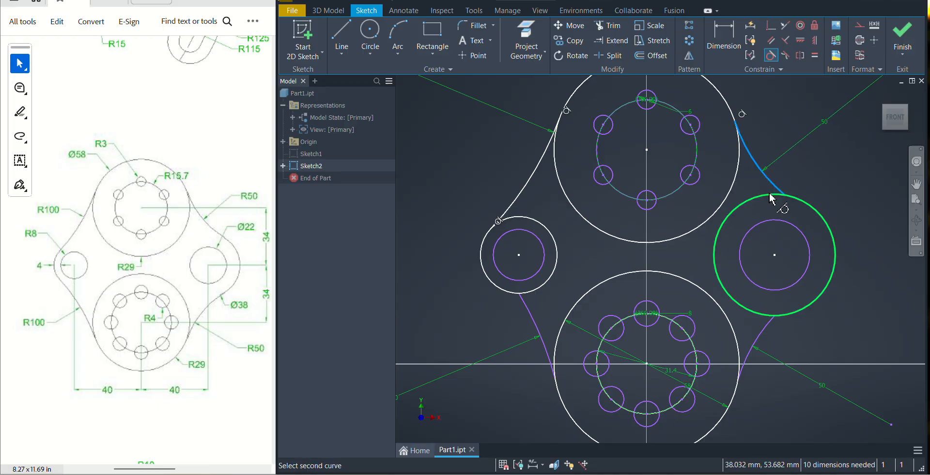
click(774, 196)
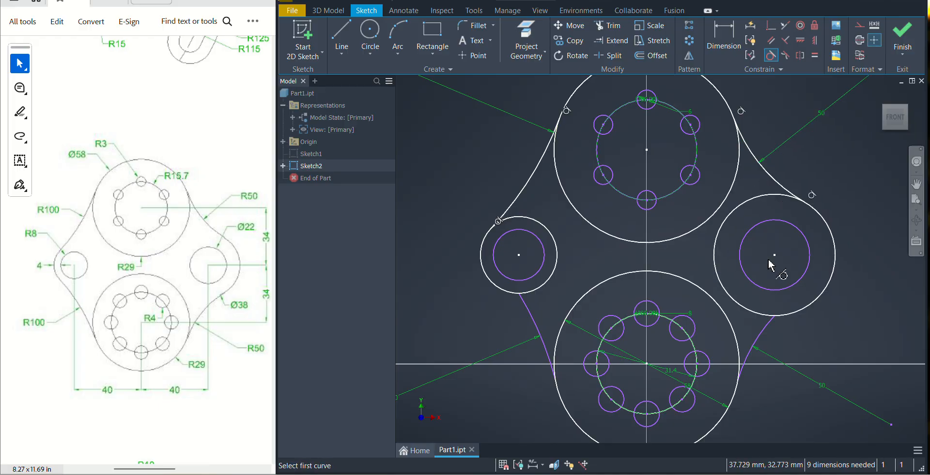
Make the lower-left connecting arc tangent to the outer circle on the plate's left side and to the lower large circle
click(533, 327)
click(510, 293)
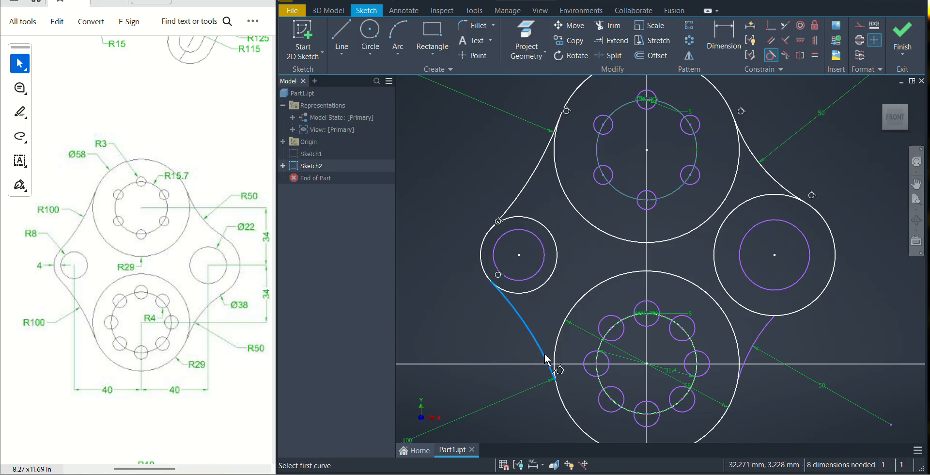
click(547, 364)
click(558, 390)
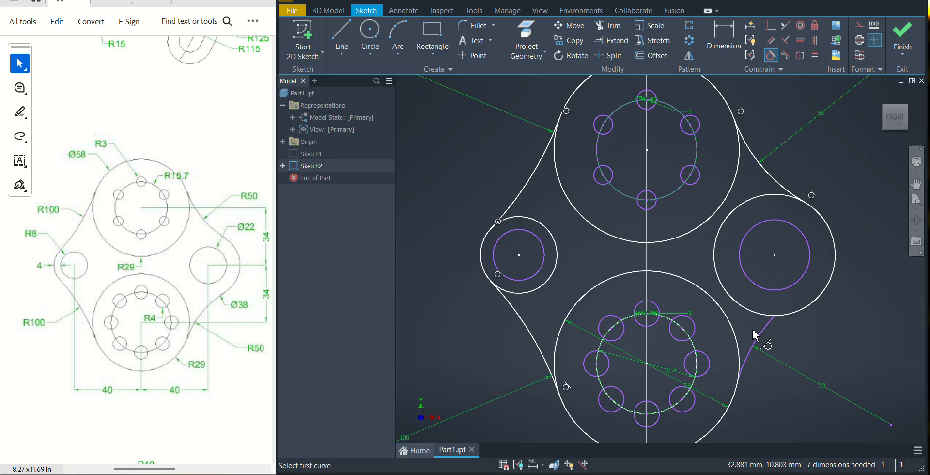
Make the lower-right connecting arc tangent to the outer circle on the plate's right side and to the lower large circle
click(758, 315)
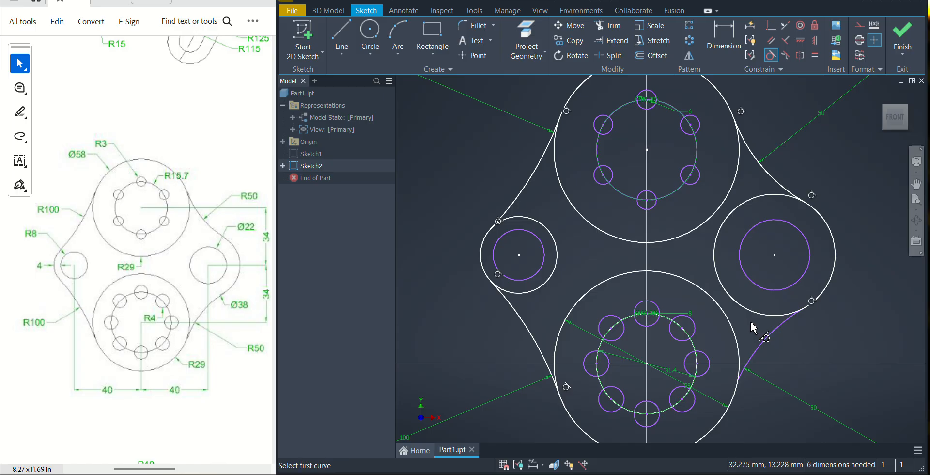
click(761, 332)
click(757, 355)
click(736, 352)
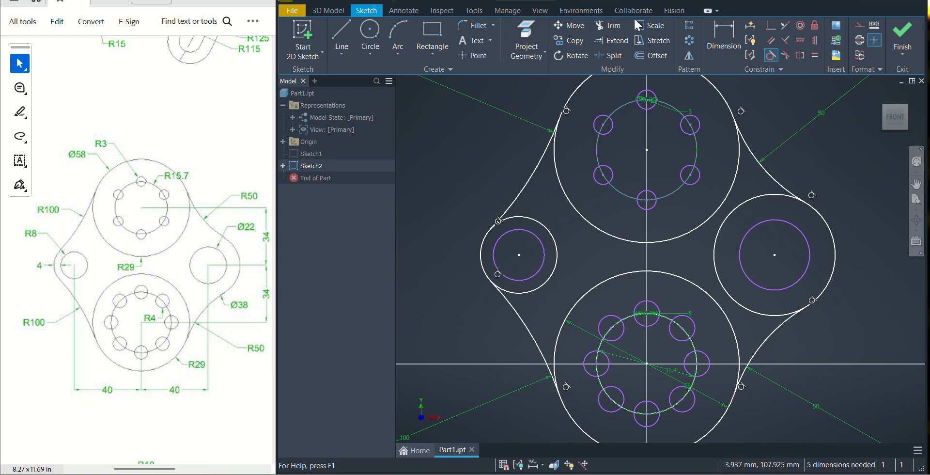
Trim the inward-facing portions of the left and right outer circles, leaving only the arcs of the plate's outline
click(608, 25)
click(556, 253)
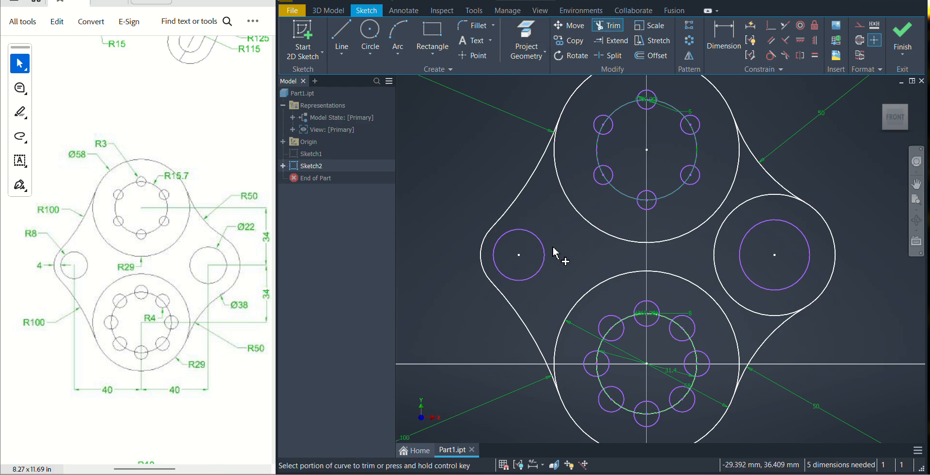
click(716, 277)
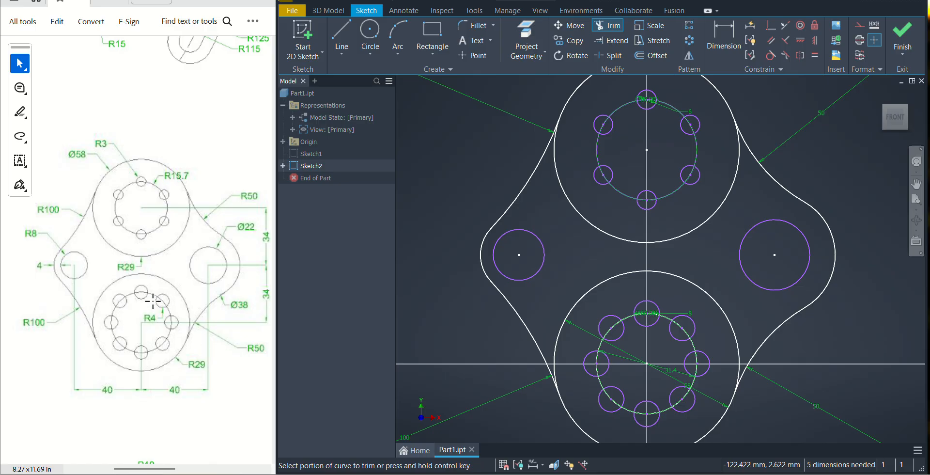
scroll(683, 297, up, 3)
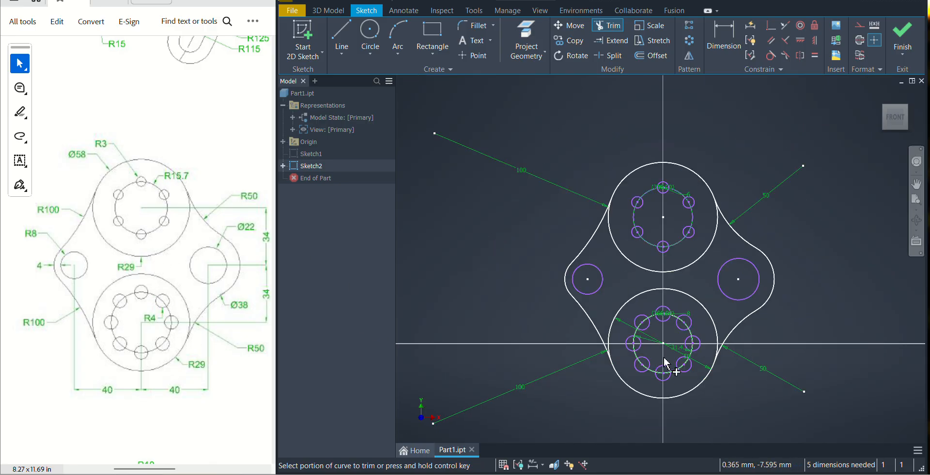
mouse_move(712, 373)
middle_down()
mouse_move(633, 317)
mouse_move(660, 339)
middle_up()
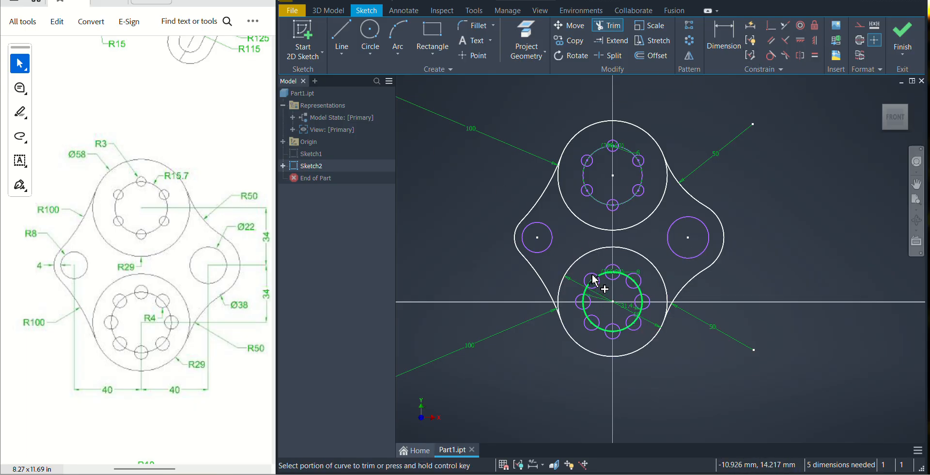
key(Escape)
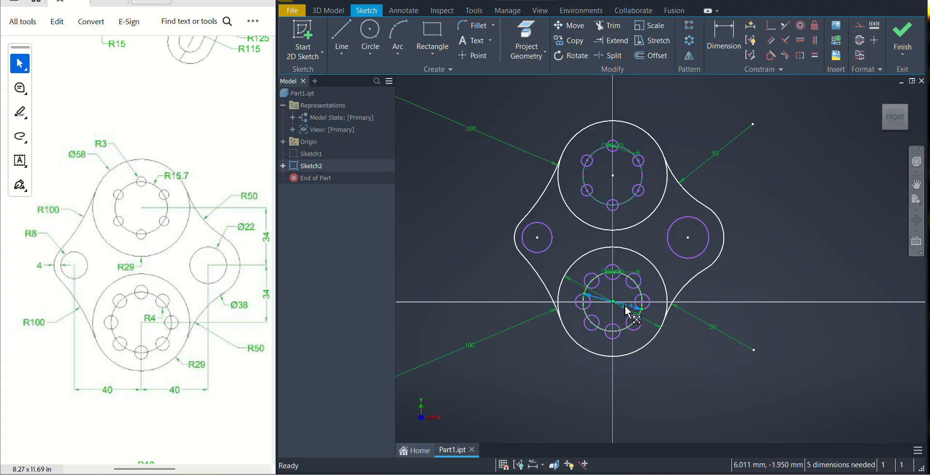
Delete the 31.4 mm and 58 mm diameter dimensions of the lower concentric circles
key(Delete)
click(627, 311)
key(Delete)
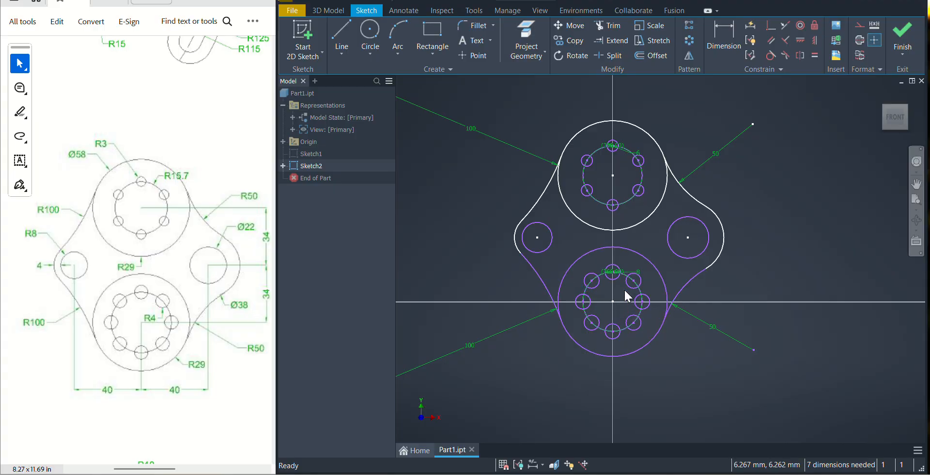
Delete the lower pattern's 8 mm hole dimension and the 50 mm and 100 mm radius dimensions of the four connecting arcs
click(699, 321)
key(Delete)
click(698, 169)
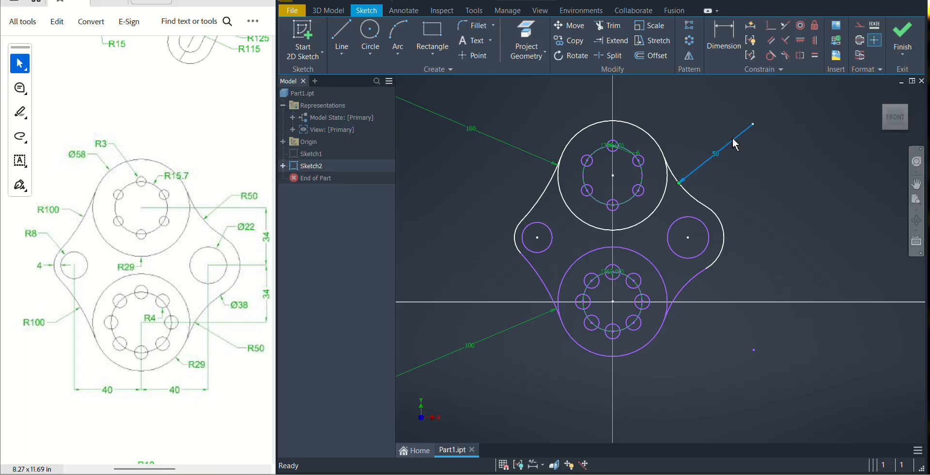
key(Delete)
click(531, 157)
key(Delete)
click(524, 315)
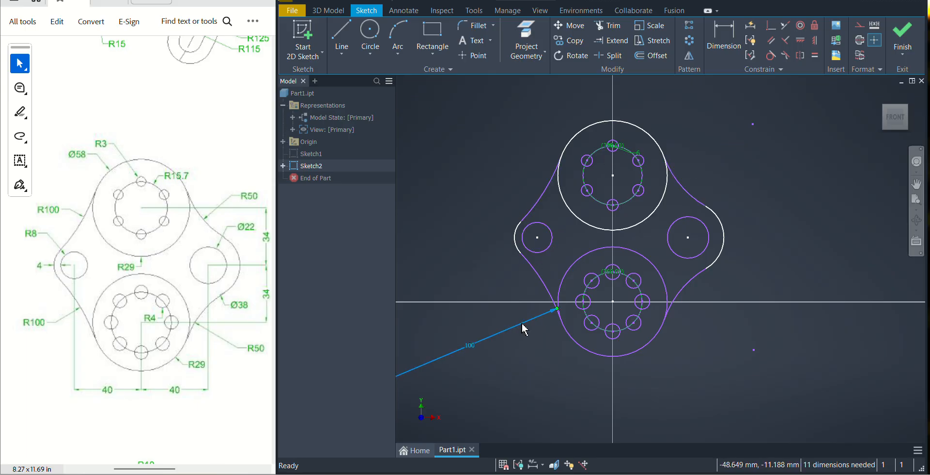
key(Delete)
Delete the 6 mm diameter dimension of the small circle at the top of the upper hole pattern
click(636, 151)
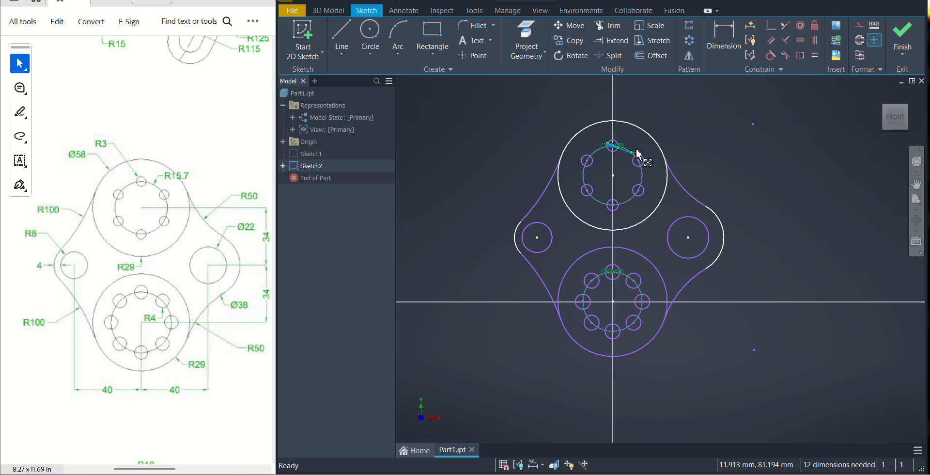
scroll(634, 154, up, 5)
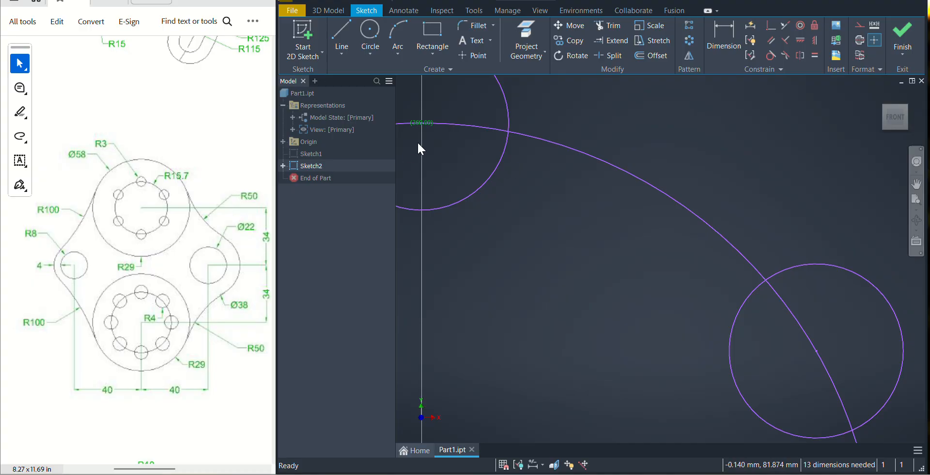
scroll(486, 203, down, 8)
scroll(524, 219, up, 2)
middle_drag(523, 267, 623, 197)
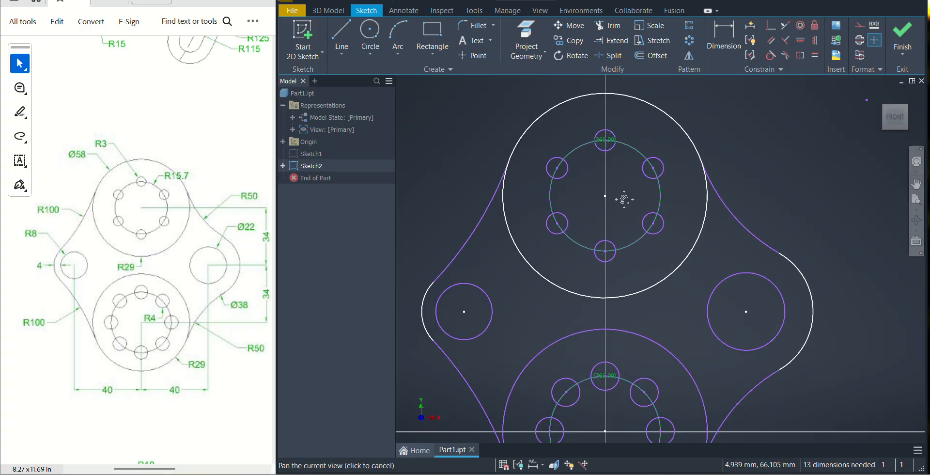
scroll(674, 305, down, 2)
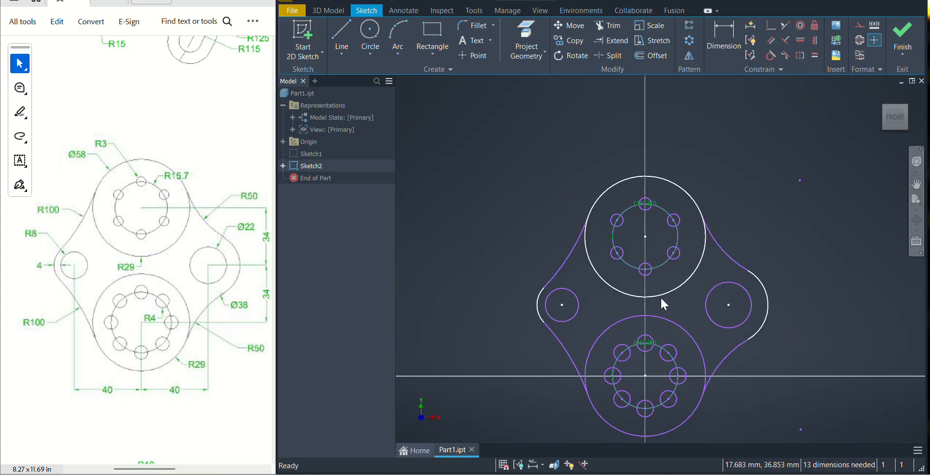